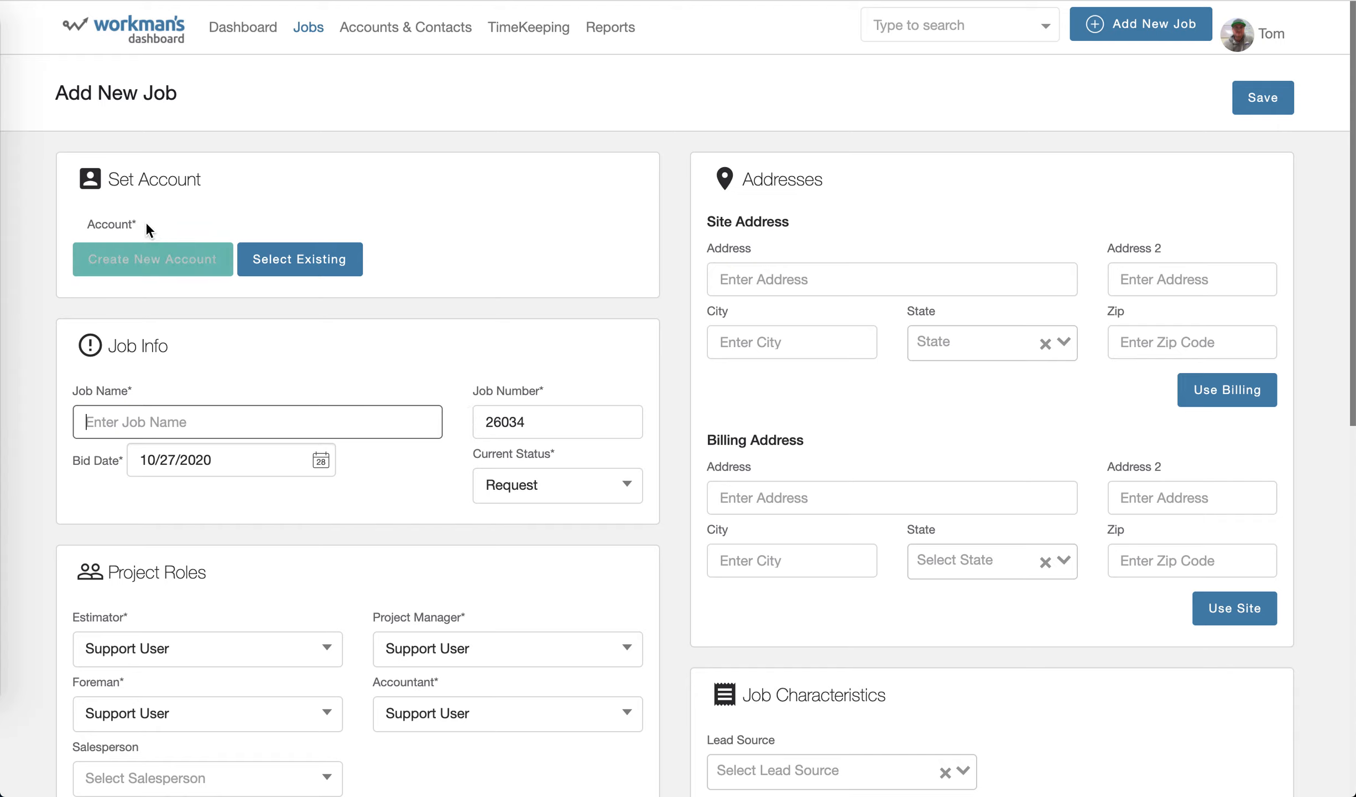
Review the account and contact fields in the form for creating a new account, and close the form without creating one.
{"action": "left_click", "coordinate": [165, 264]}
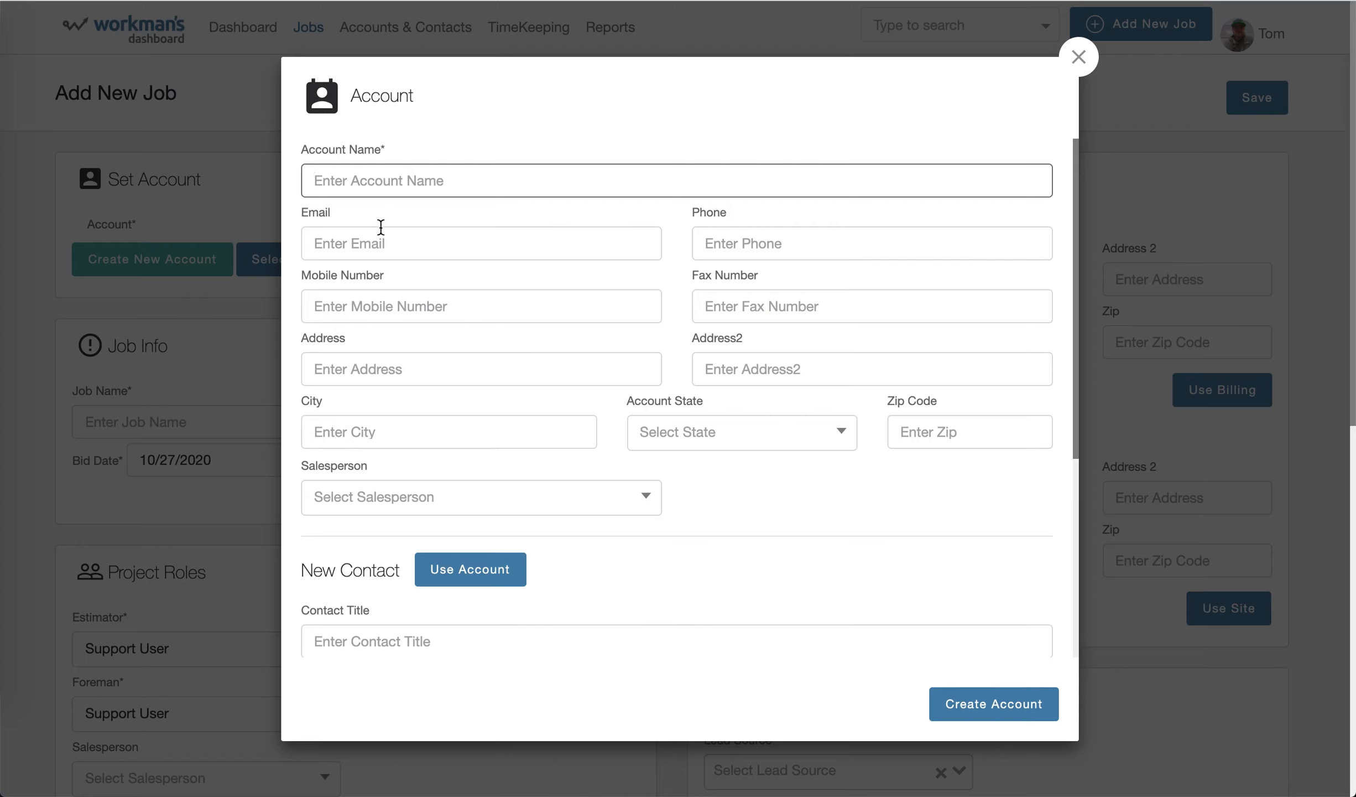
{"action": "left_click", "coordinate": [389, 144]}
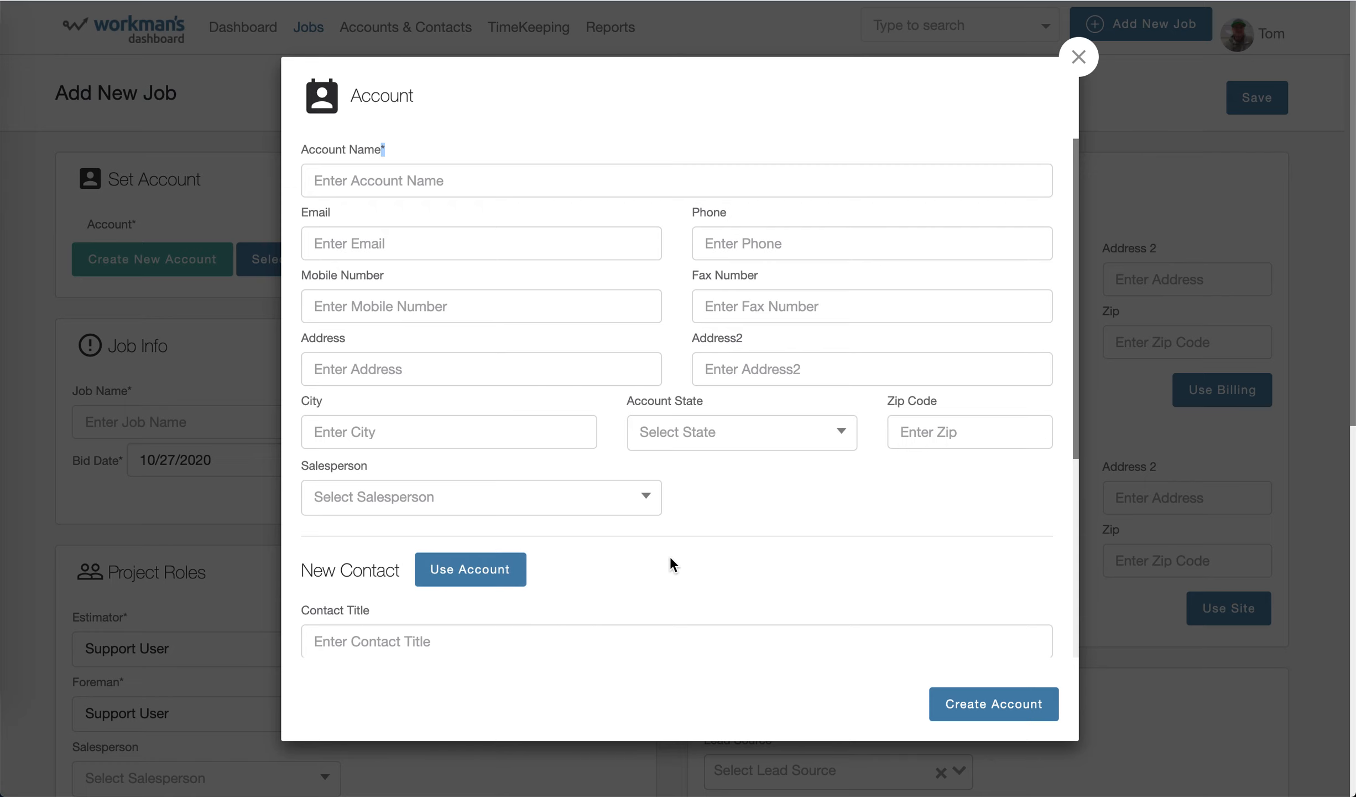
{"action": "scroll", "coordinate": [670, 555], "scroll_direction": "down", "scroll_amount": 3}
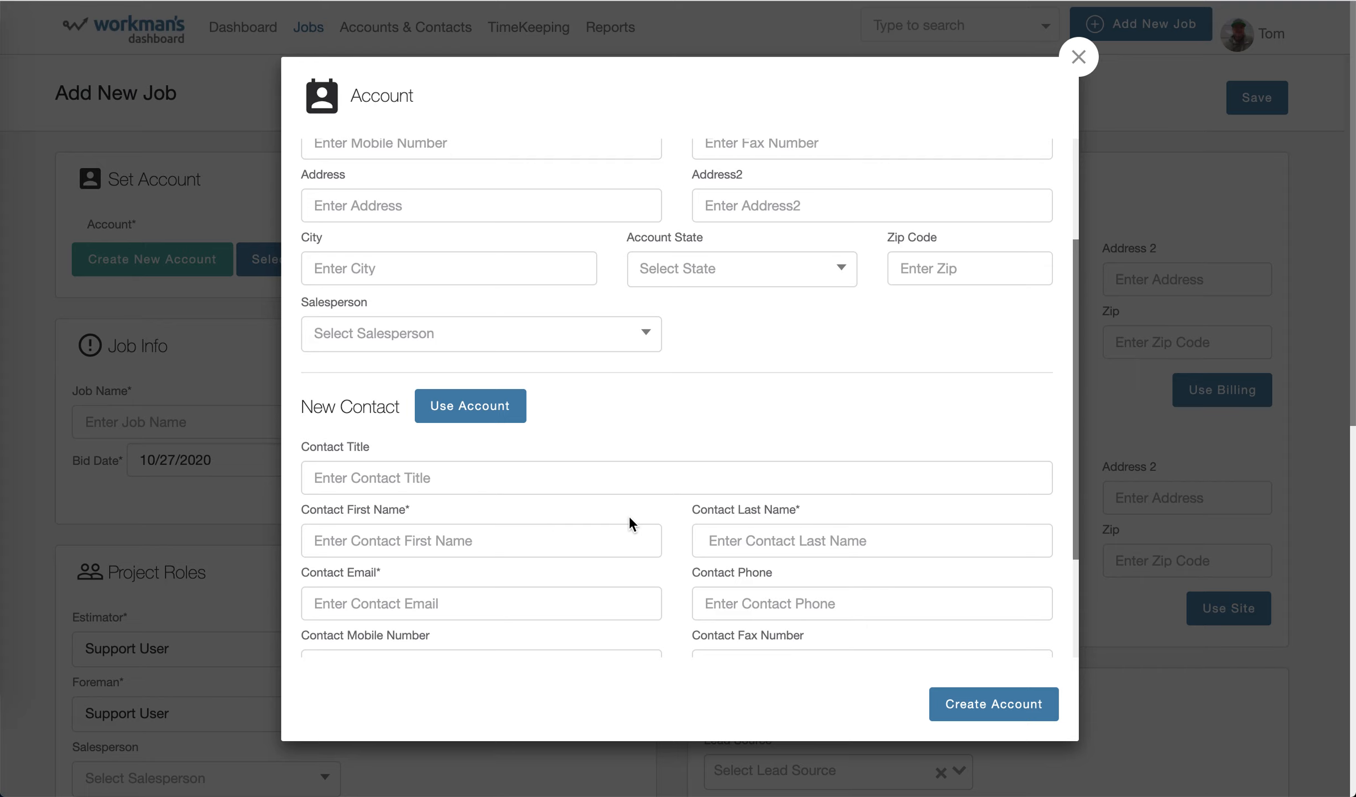
{"action": "scroll", "coordinate": [629, 518], "scroll_direction": "up", "scroll_amount": 3}
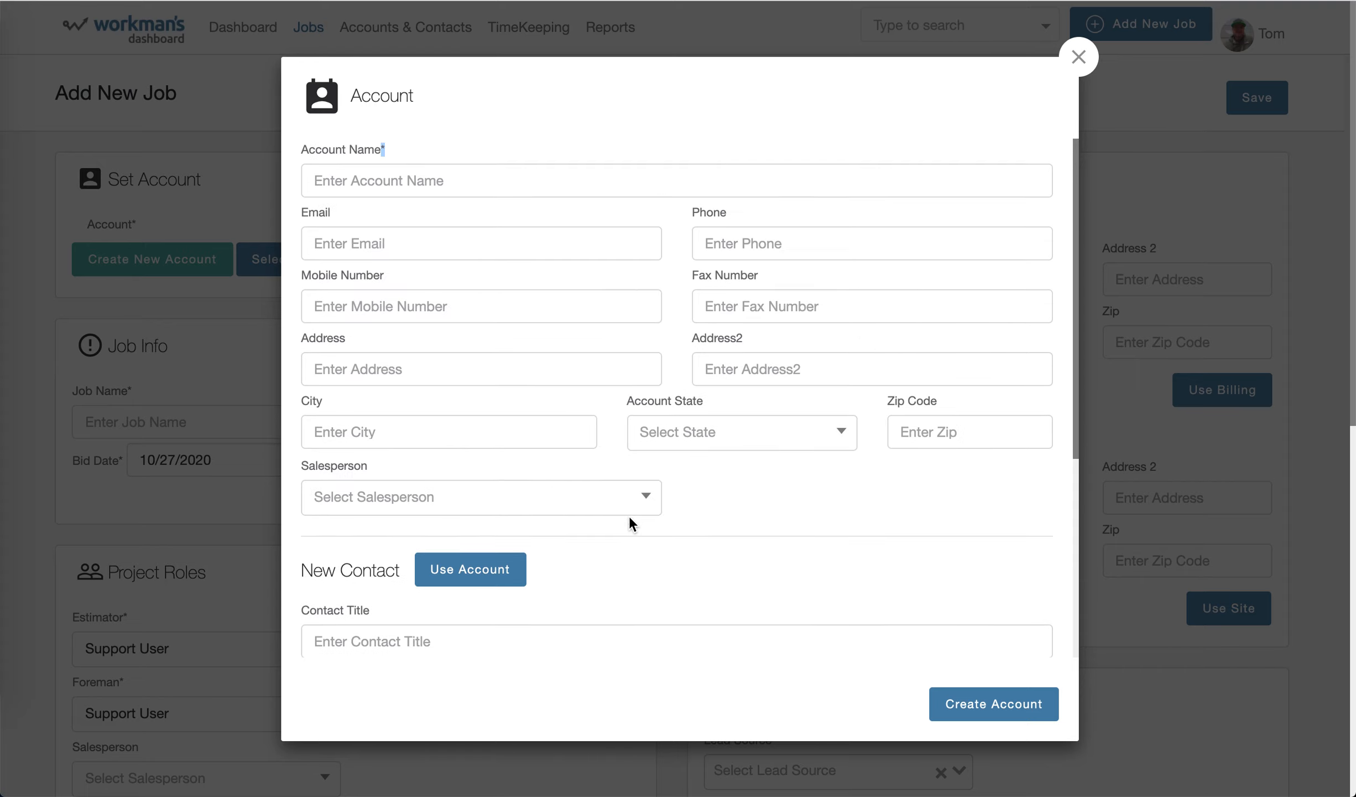
{"action": "left_click", "coordinate": [1080, 60]}
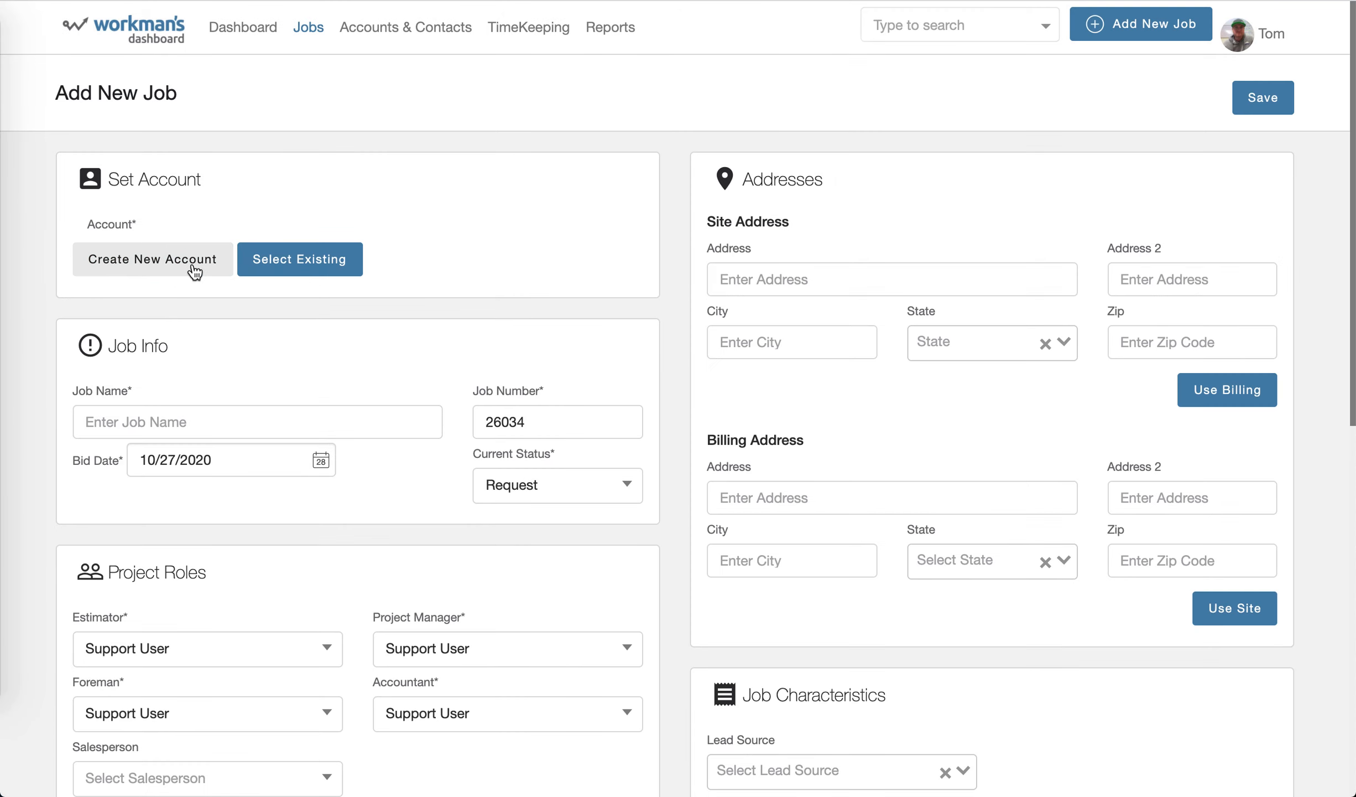
Set the job's account to the existing account The Viewpoint LLC.
{"action": "left_click", "coordinate": [319, 260]}
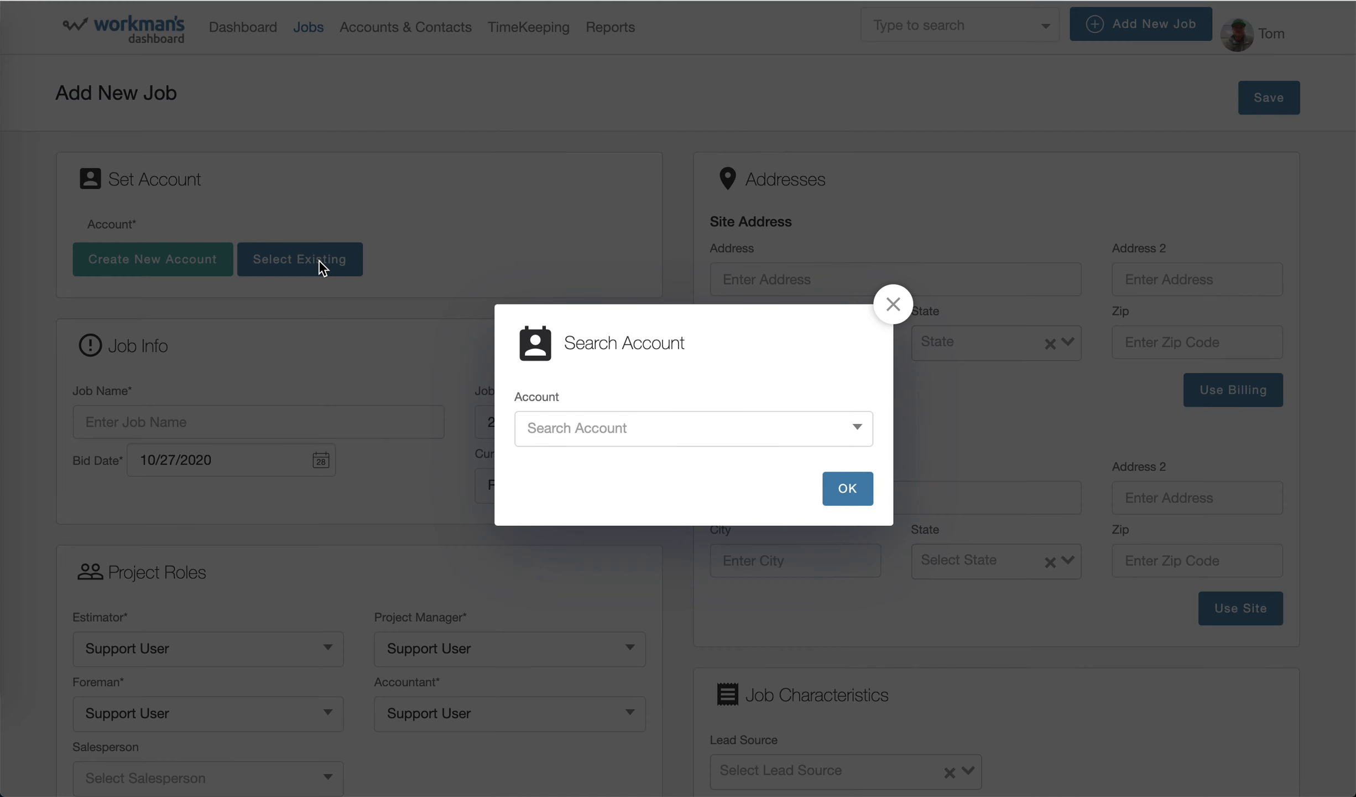
{"action": "left_click", "coordinate": [586, 430]}
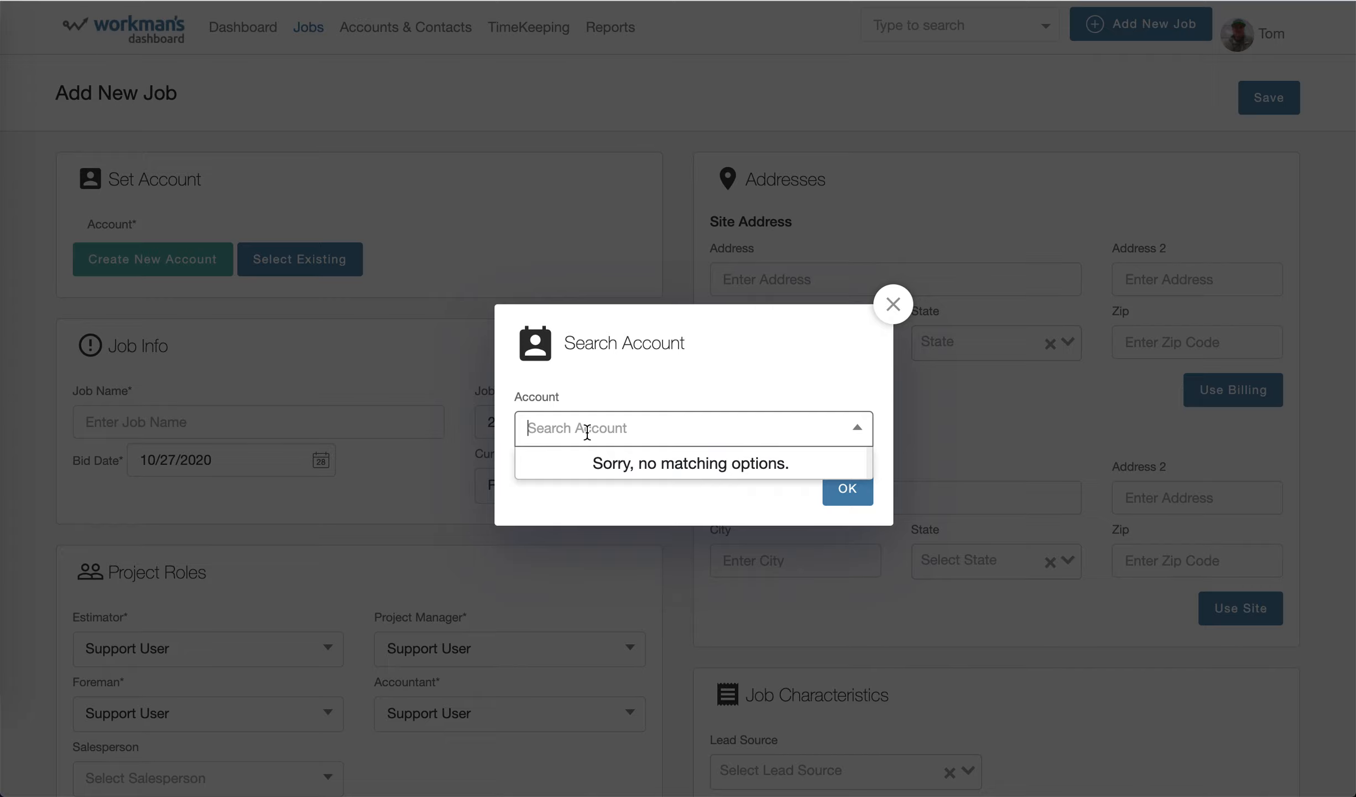
{"action": "type", "text": "viewp"}
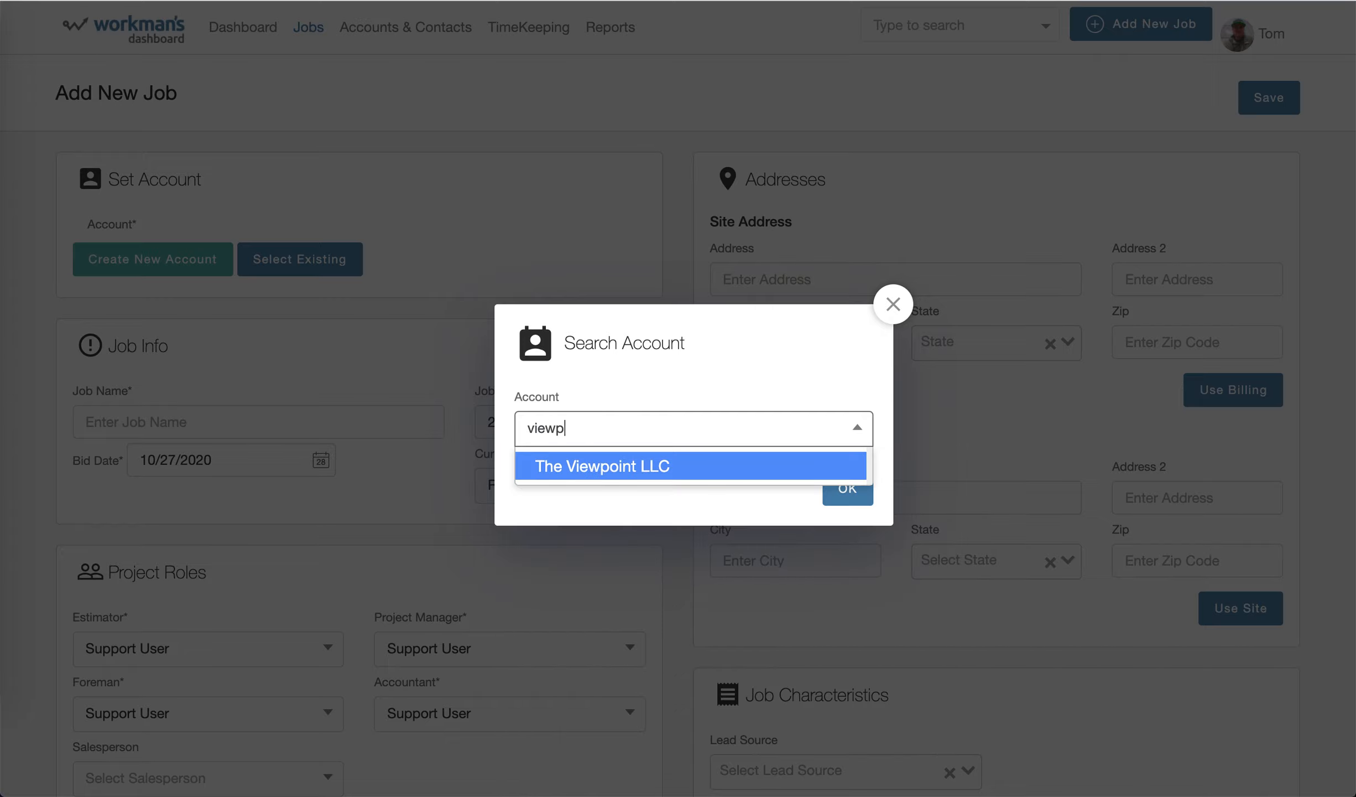
{"action": "left_click", "coordinate": [582, 473]}
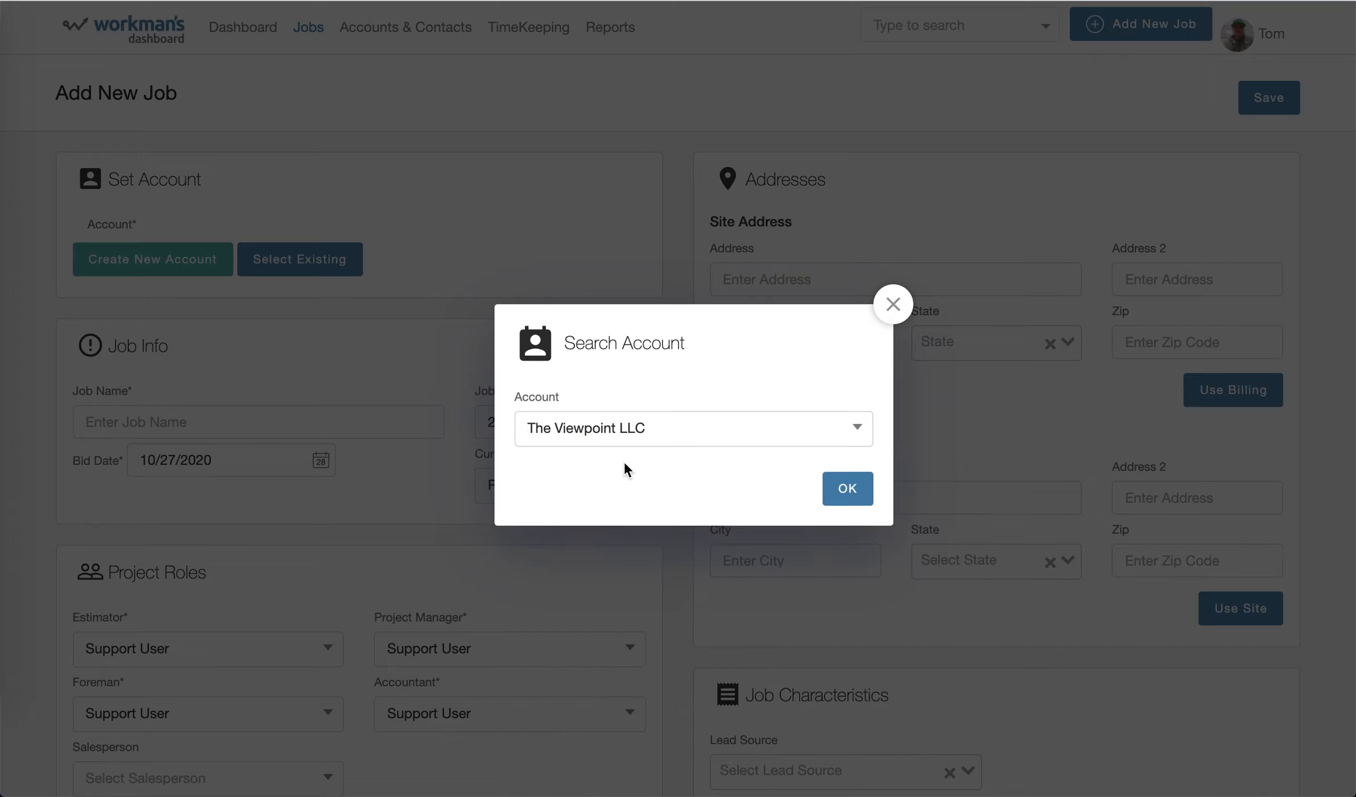
{"action": "left_click", "coordinate": [846, 489]}
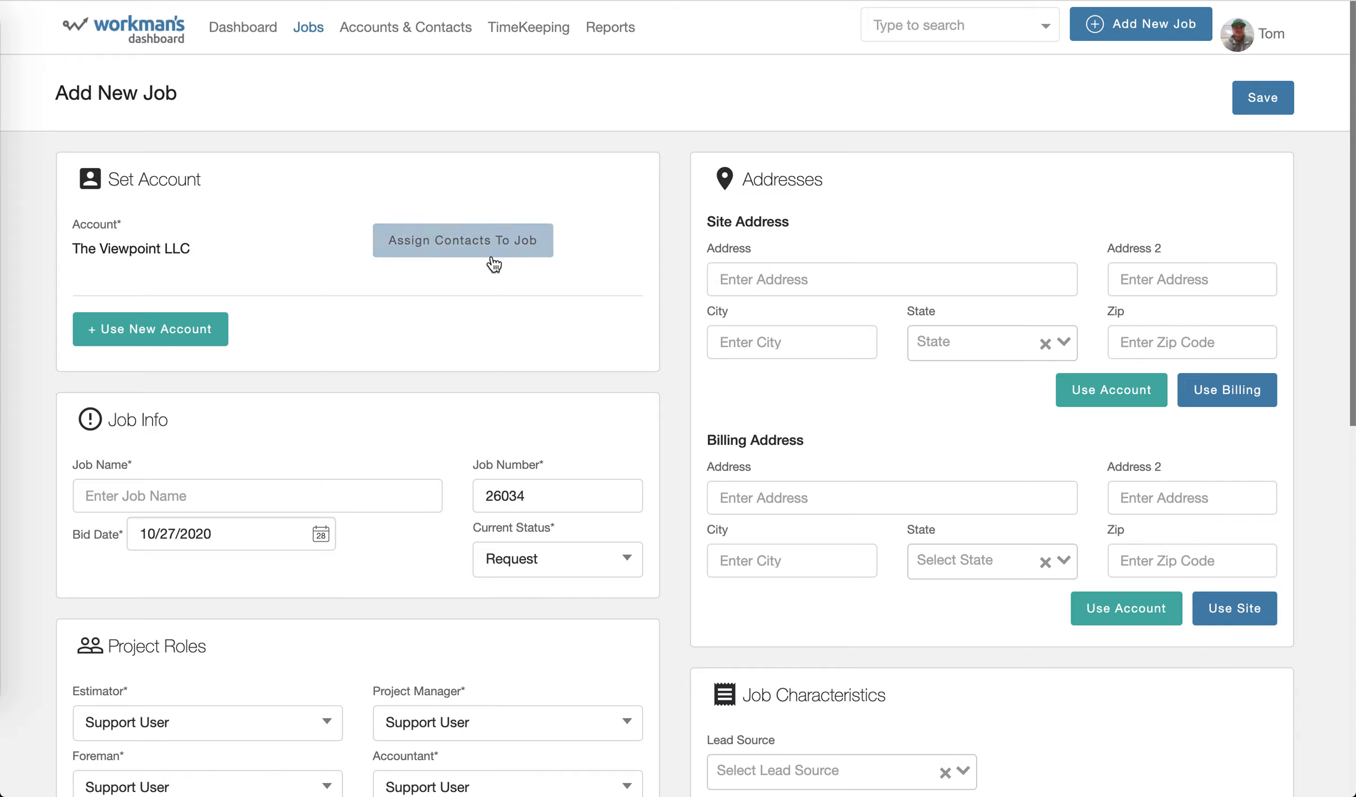
Assign the account's listed contact to the job and set that person as the primary contact.
{"action": "left_click", "coordinate": [473, 256]}
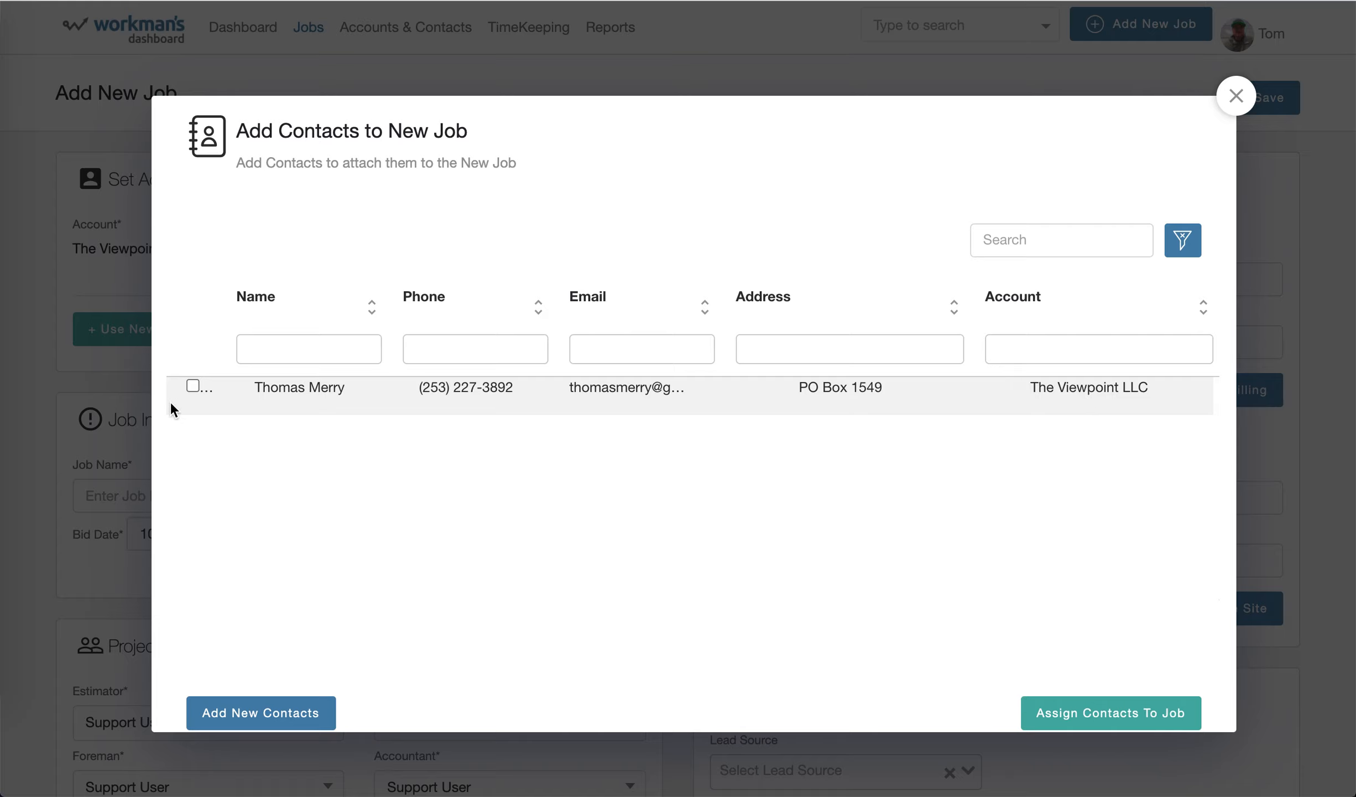
{"action": "left_click", "coordinate": [193, 386]}
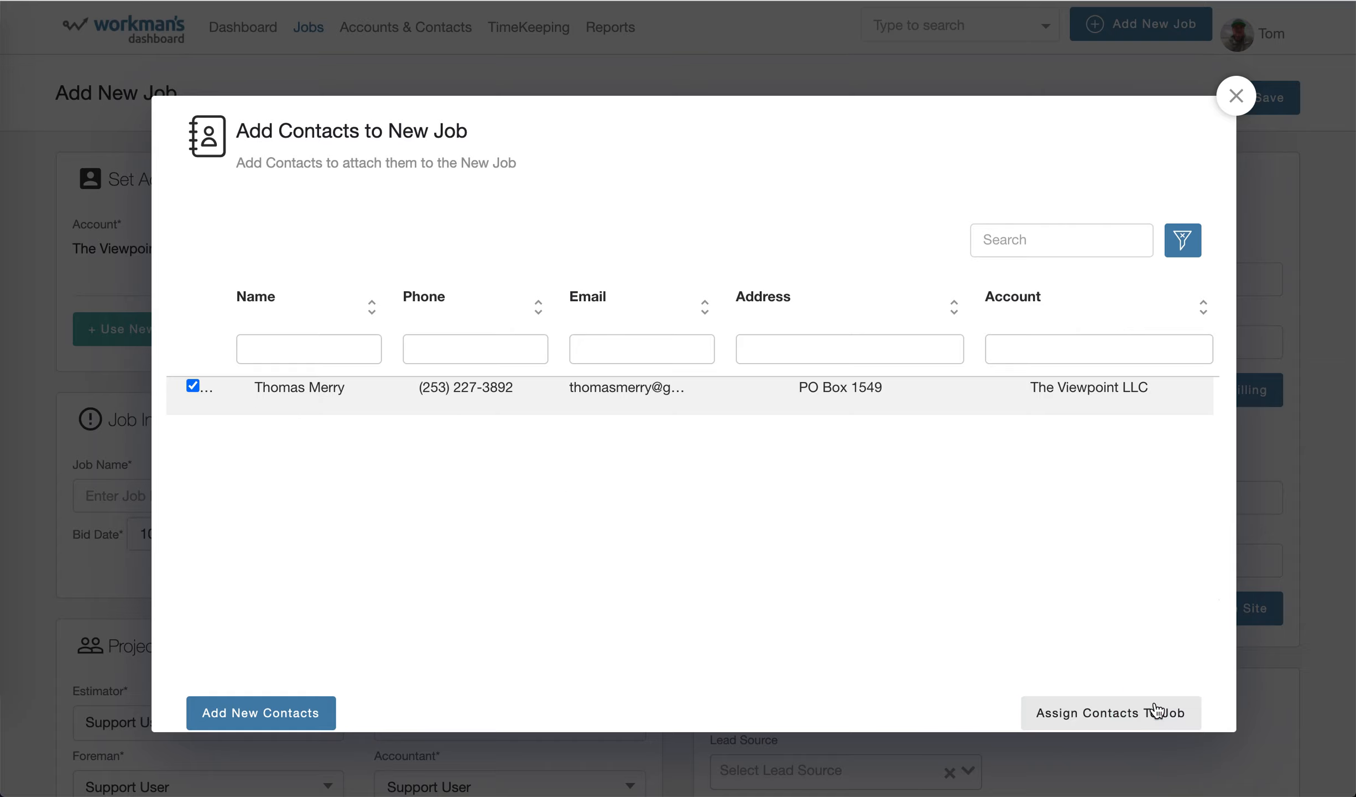
{"action": "left_click", "coordinate": [1110, 713]}
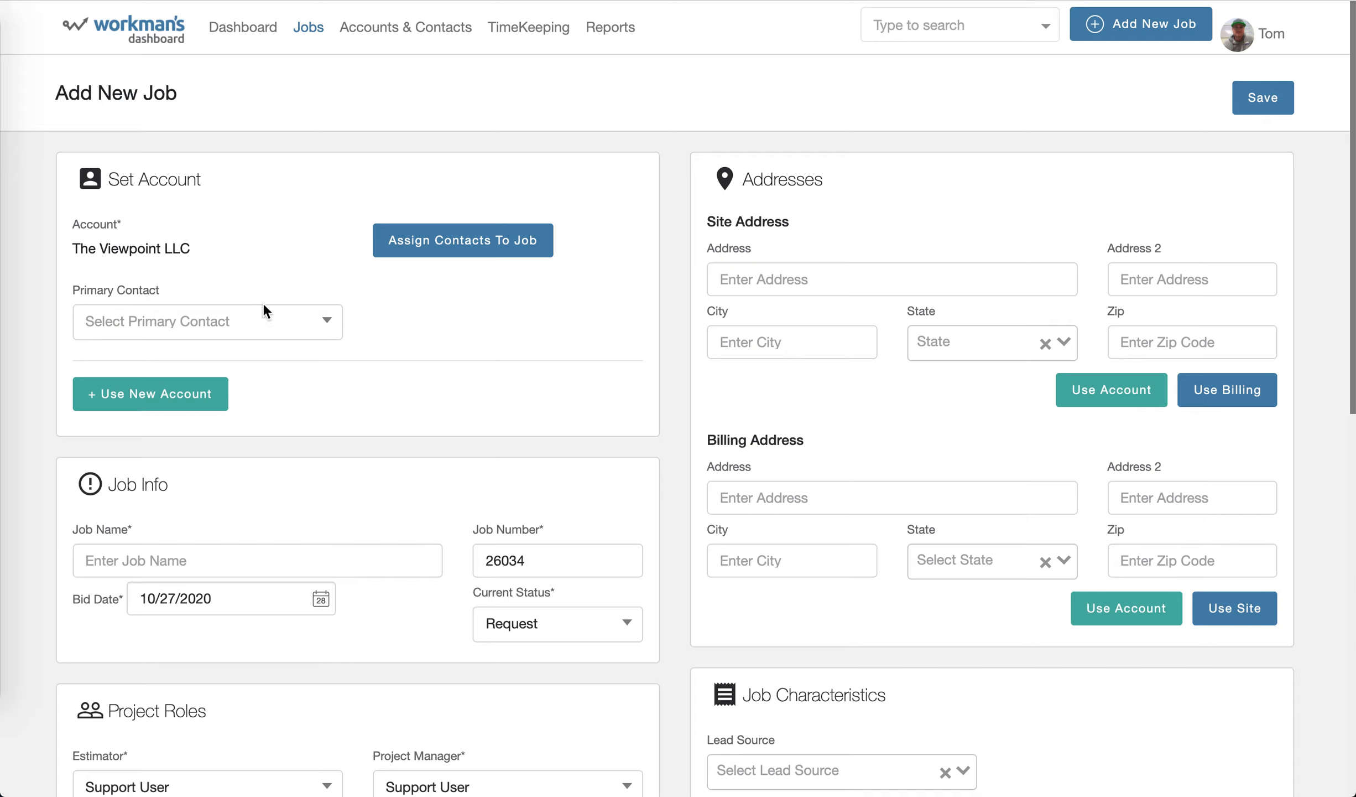
{"action": "left_click", "coordinate": [327, 331]}
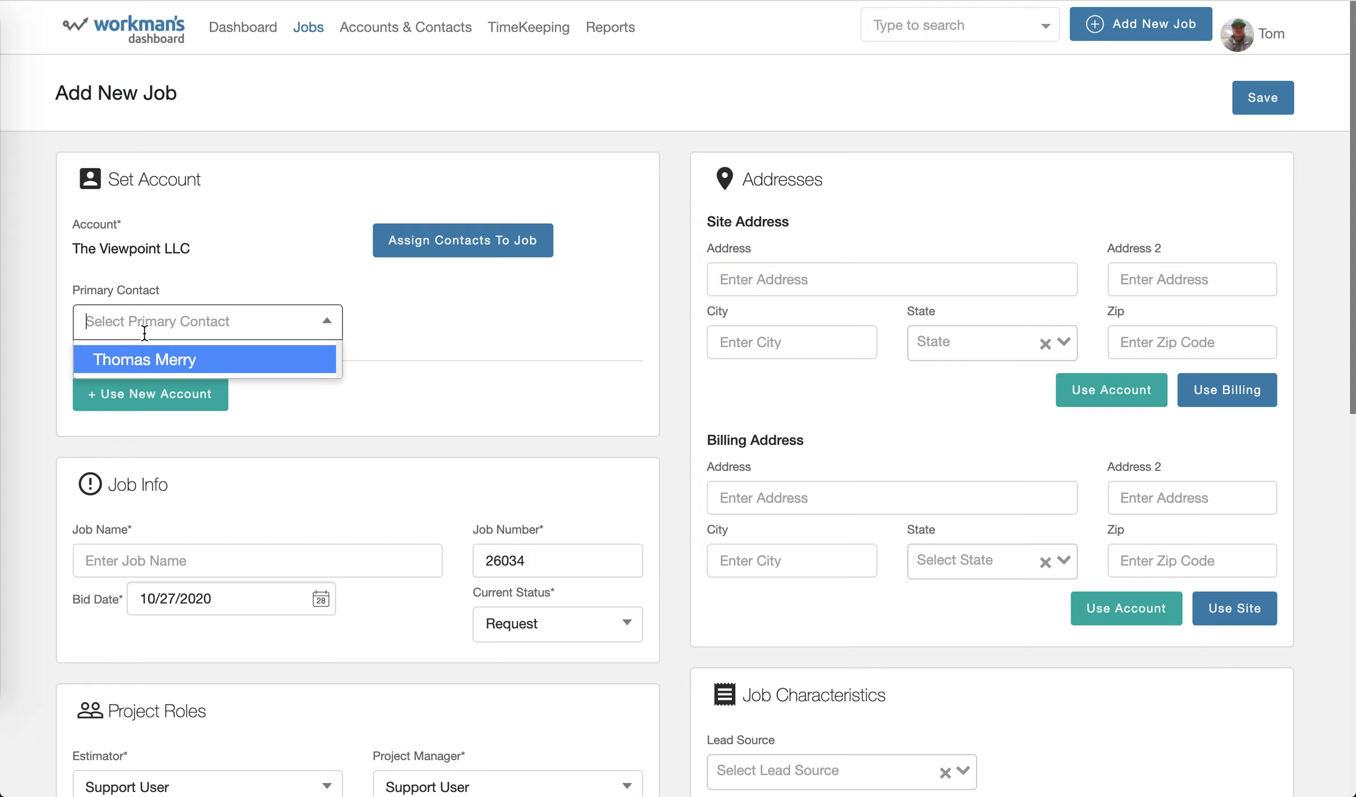
{"action": "left_click", "coordinate": [143, 359]}
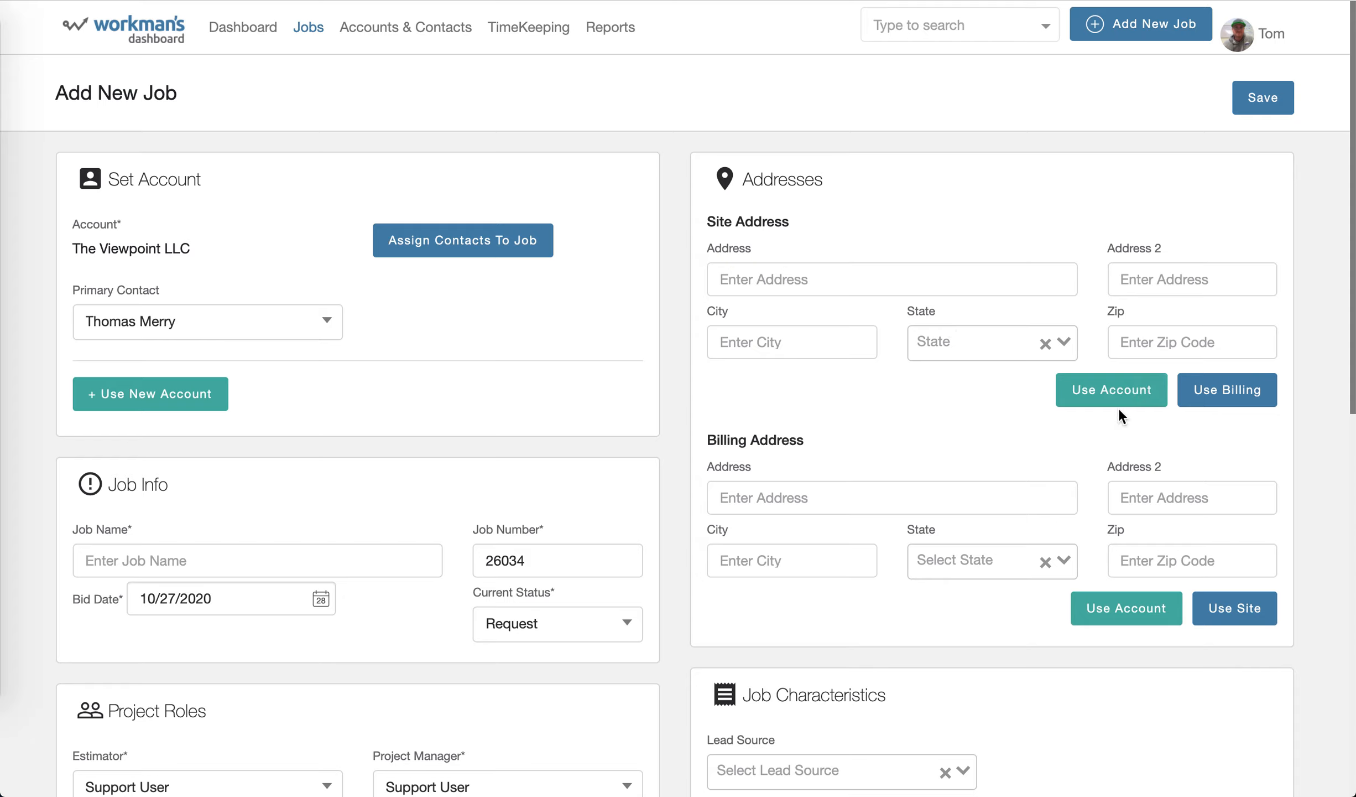
Fill in the job's site address from the account's address.
{"action": "left_click", "coordinate": [1087, 388]}
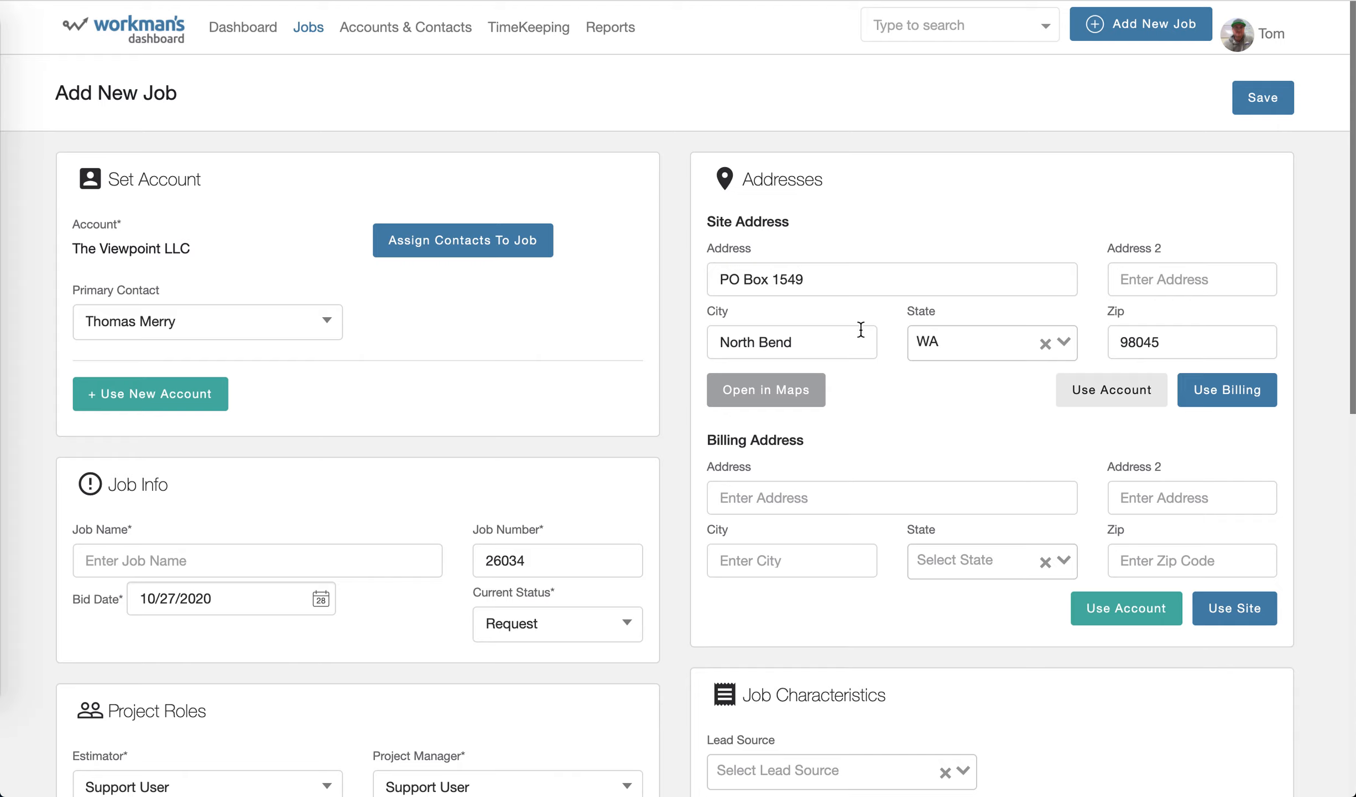
{"action": "left_click", "coordinate": [1120, 607]}
{"action": "left_click_drag", "start_coordinate": [97, 247], "coordinate": [188, 241]}
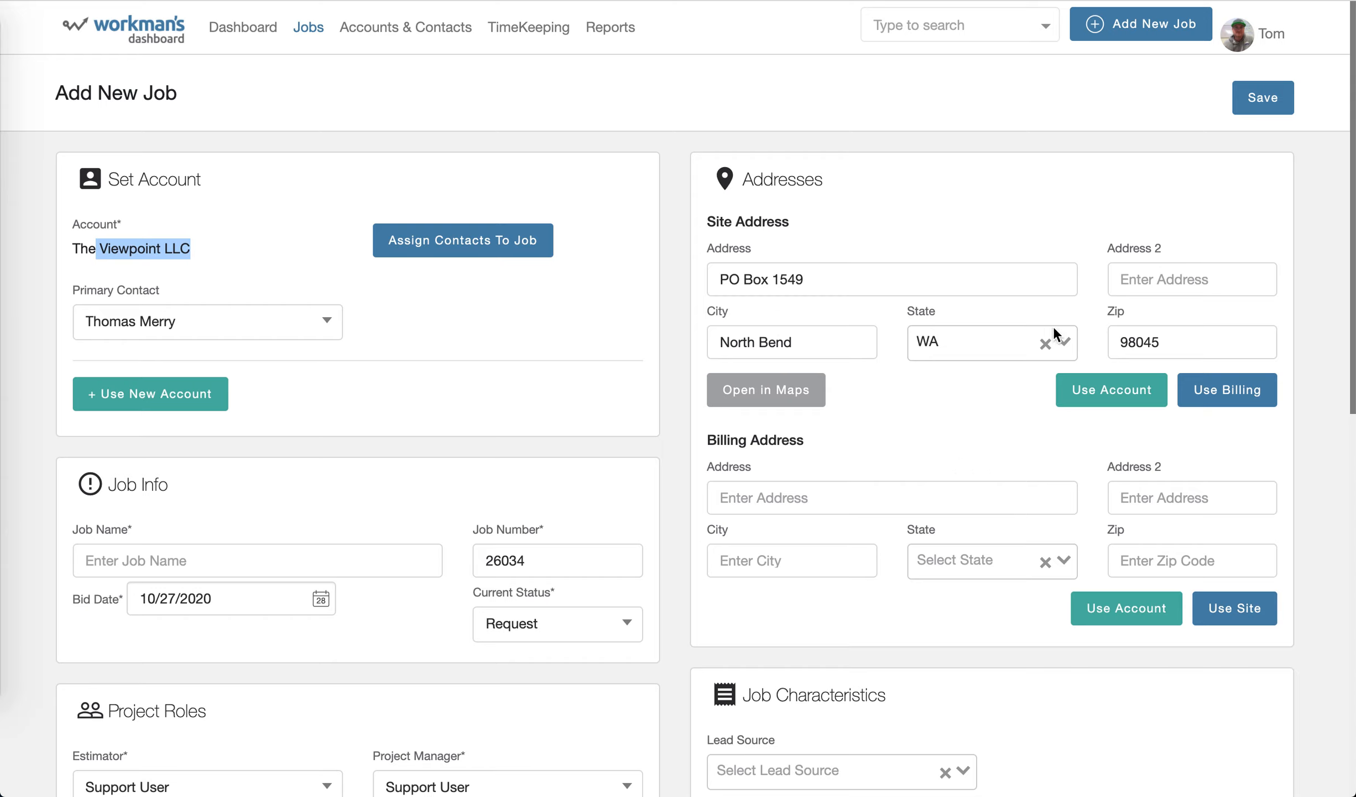
Change the site's street address line to Test 12345 and copy the site address into the billing address.
{"action": "left_click", "coordinate": [815, 276]}
{"action": "key", "text": "super+a"}
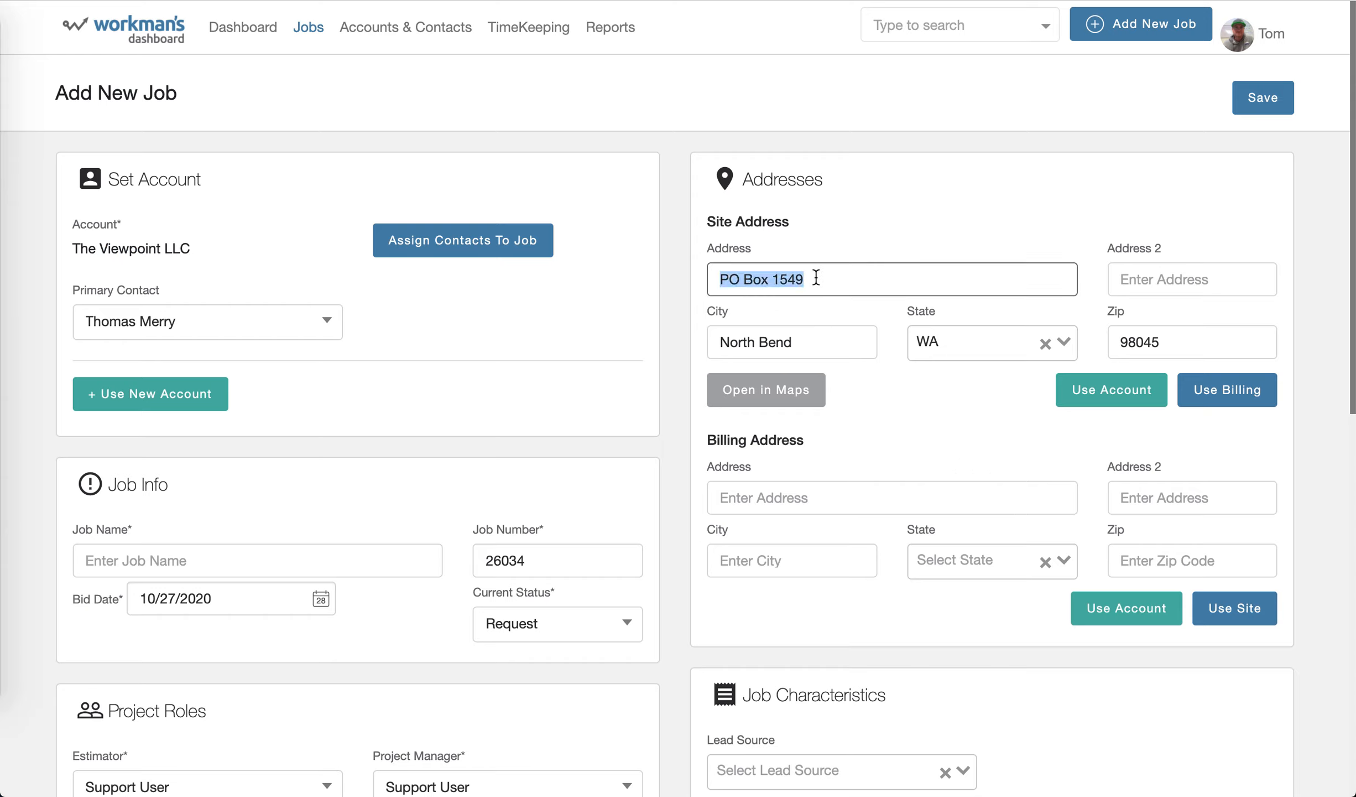
{"action": "type", "text": "Test 1234"}
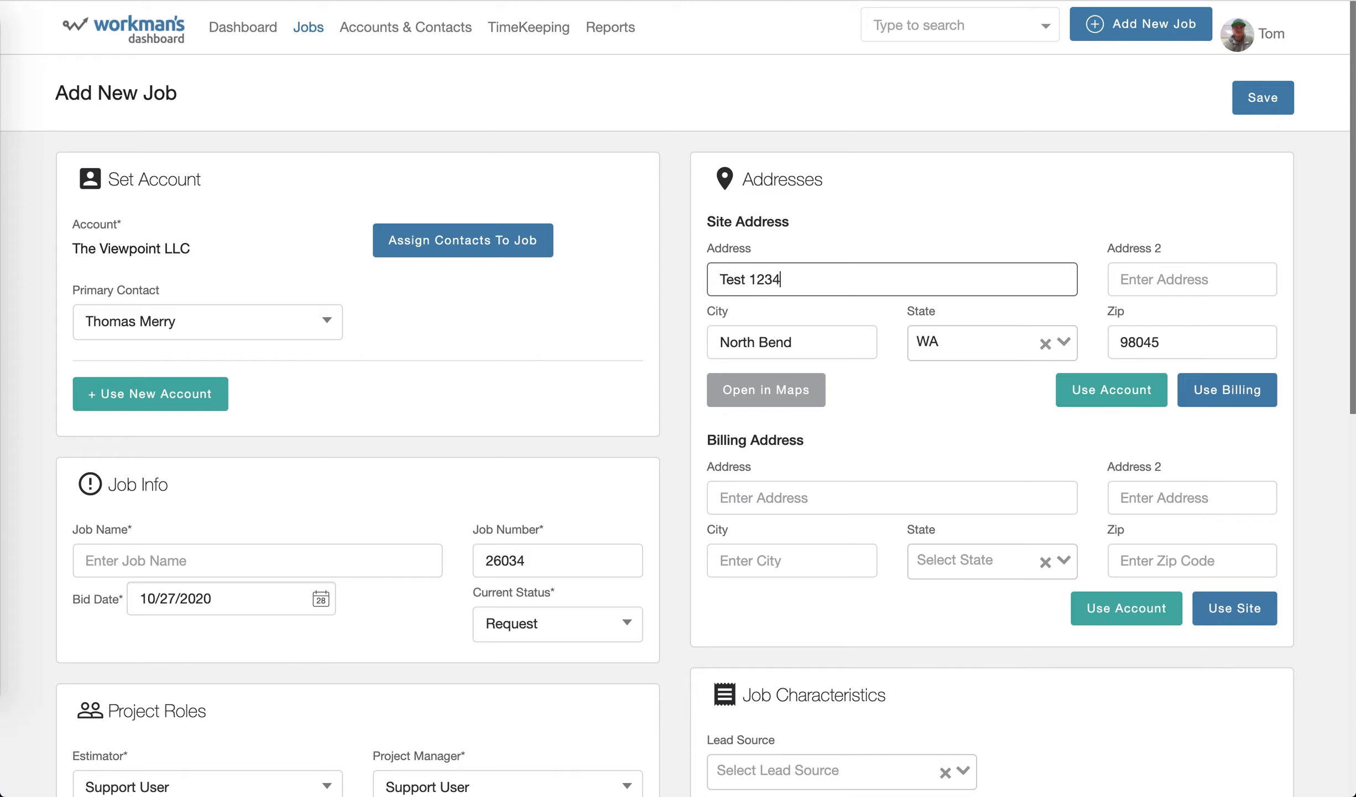
{"action": "type", "text": "5"}
{"action": "left_click", "coordinate": [1235, 608]}
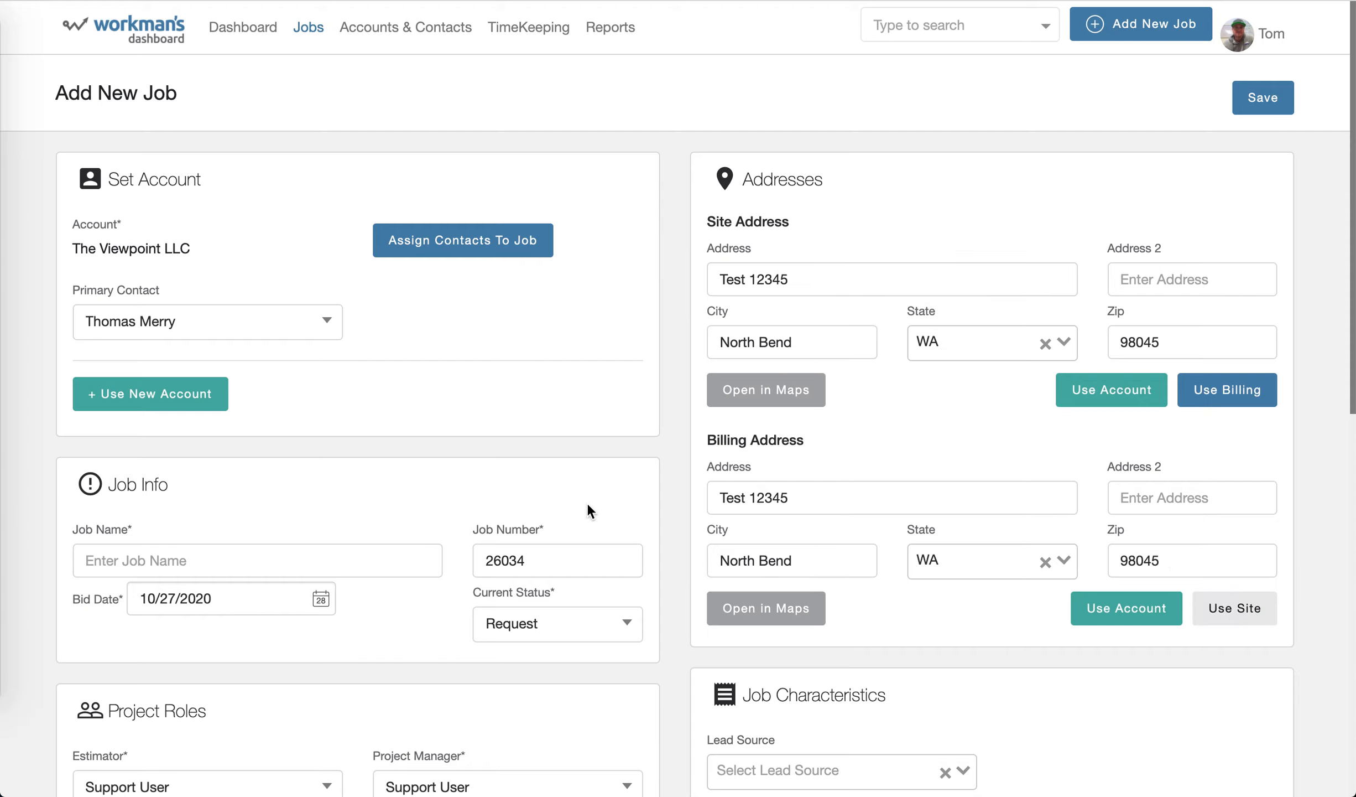
Name the job Test Job 123 in the job info.
{"action": "scroll", "coordinate": [498, 404], "scroll_direction": "down", "scroll_amount": 3}
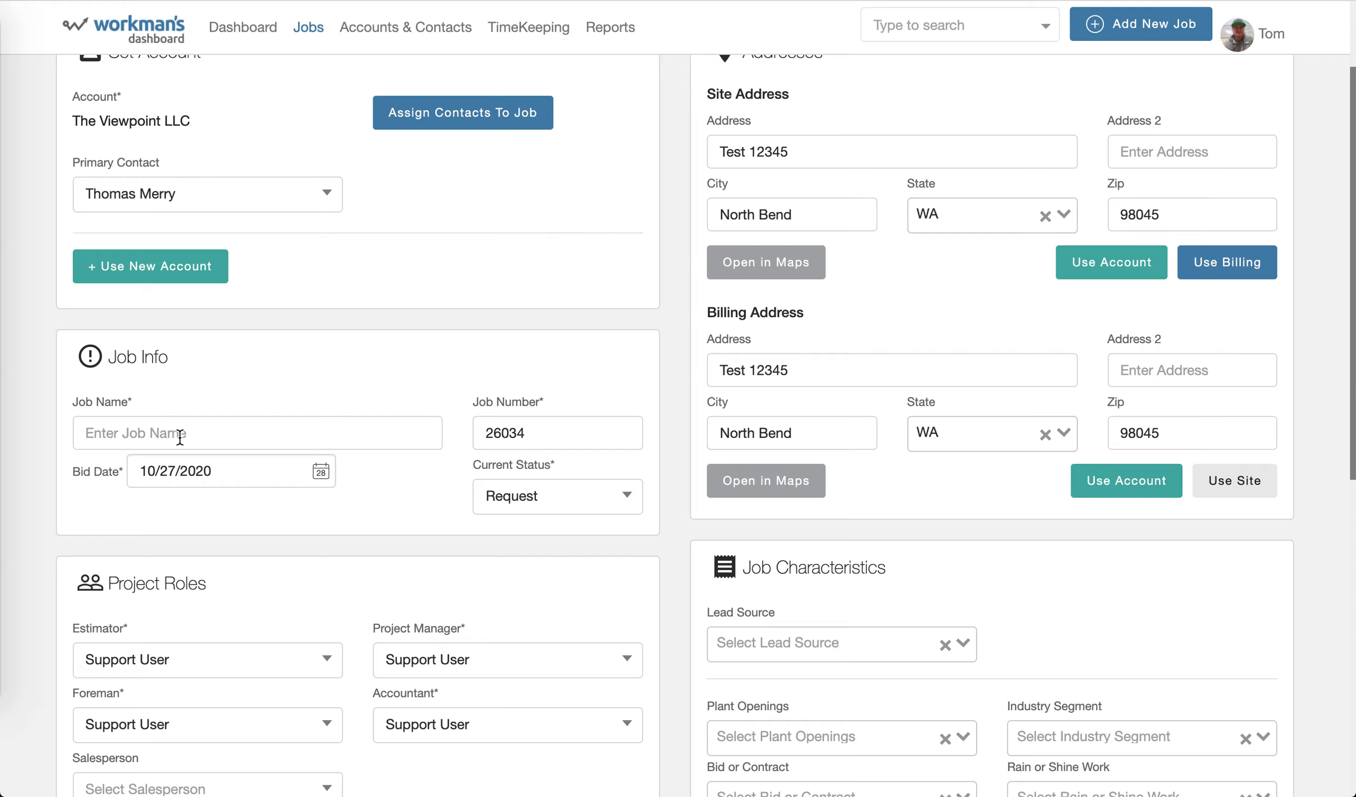
{"action": "left_click", "coordinate": [145, 440]}
{"action": "type", "text": "Test "}
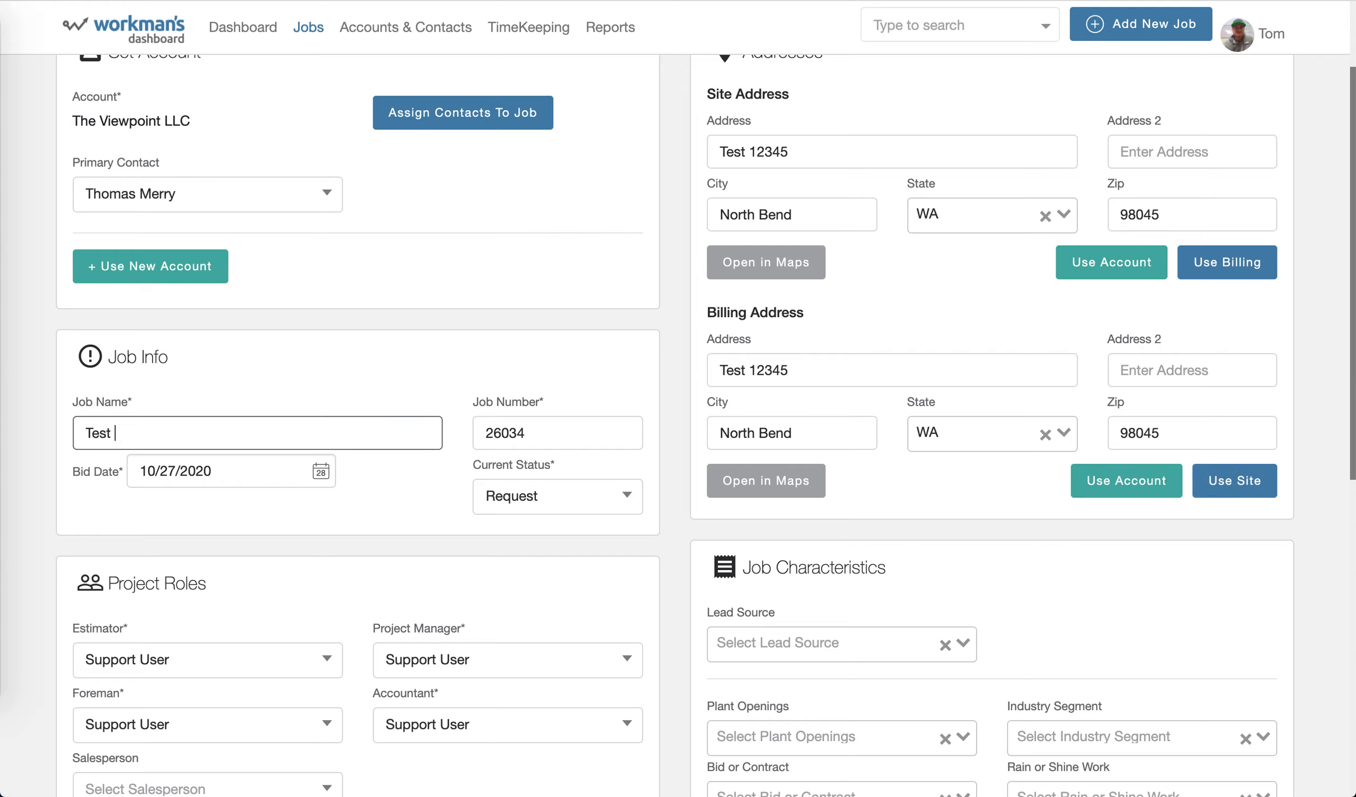
{"action": "type", "text": "Job 123"}
Check the profile menu's options for access to the admin panel, and close it without choosing any.
{"action": "scroll", "coordinate": [815, 451], "scroll_direction": "up", "scroll_amount": 3}
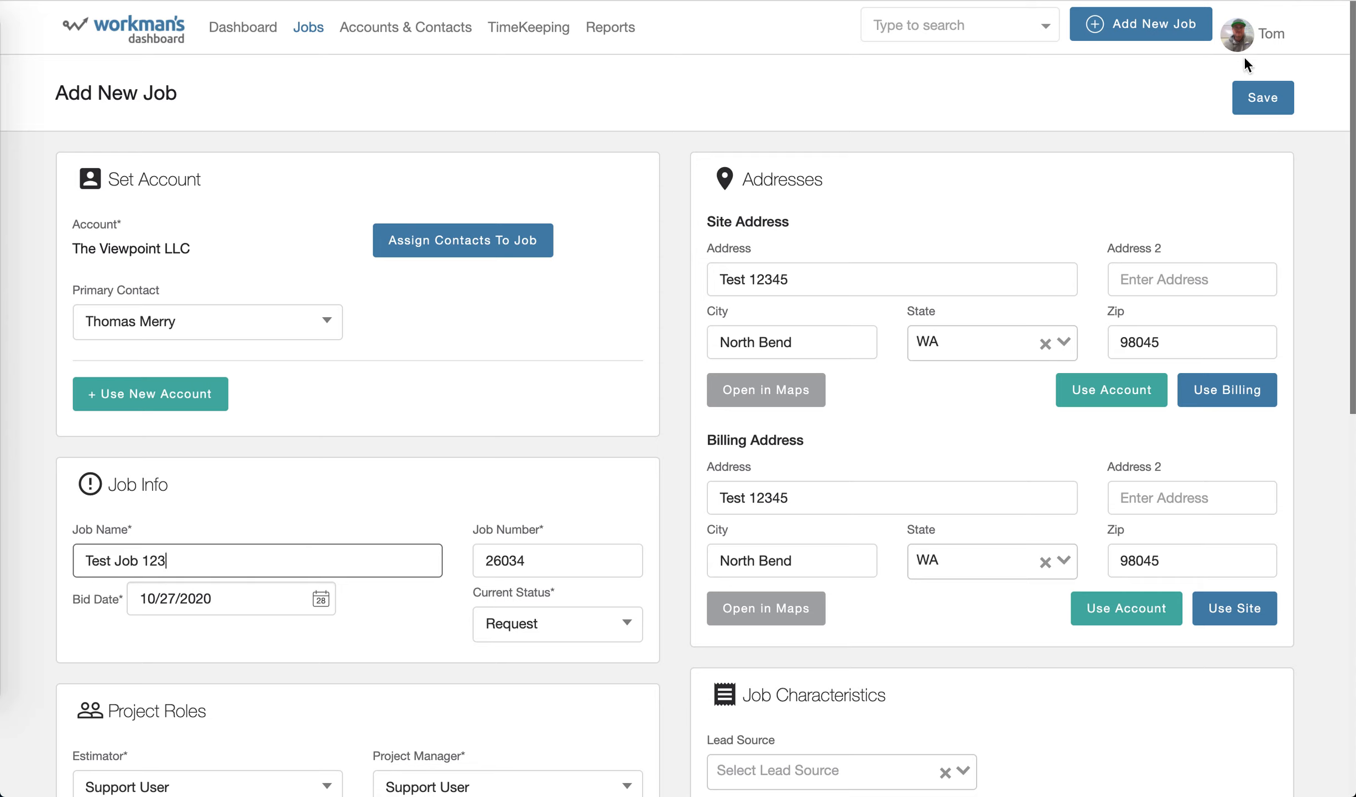
{"action": "left_click", "coordinate": [1277, 35]}
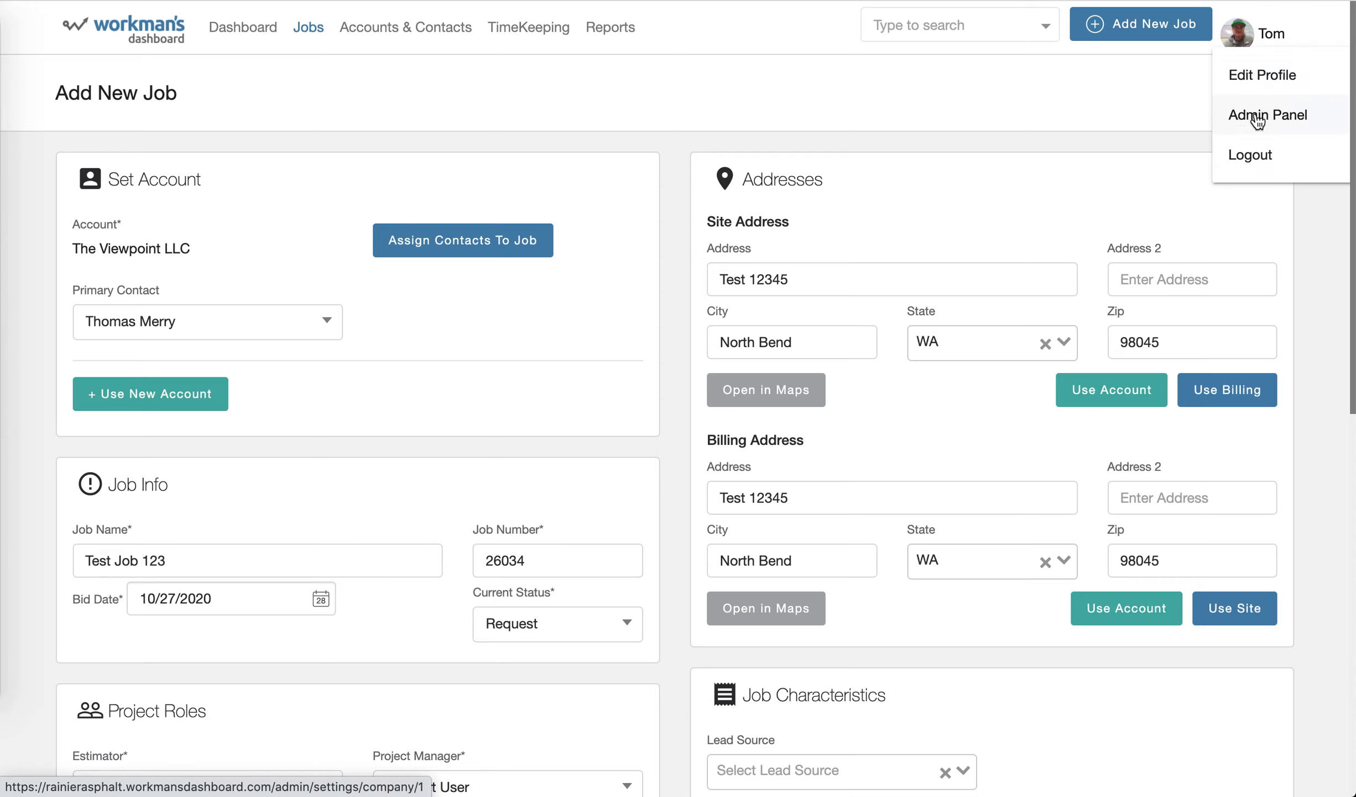
{"action": "left_click", "coordinate": [599, 430]}
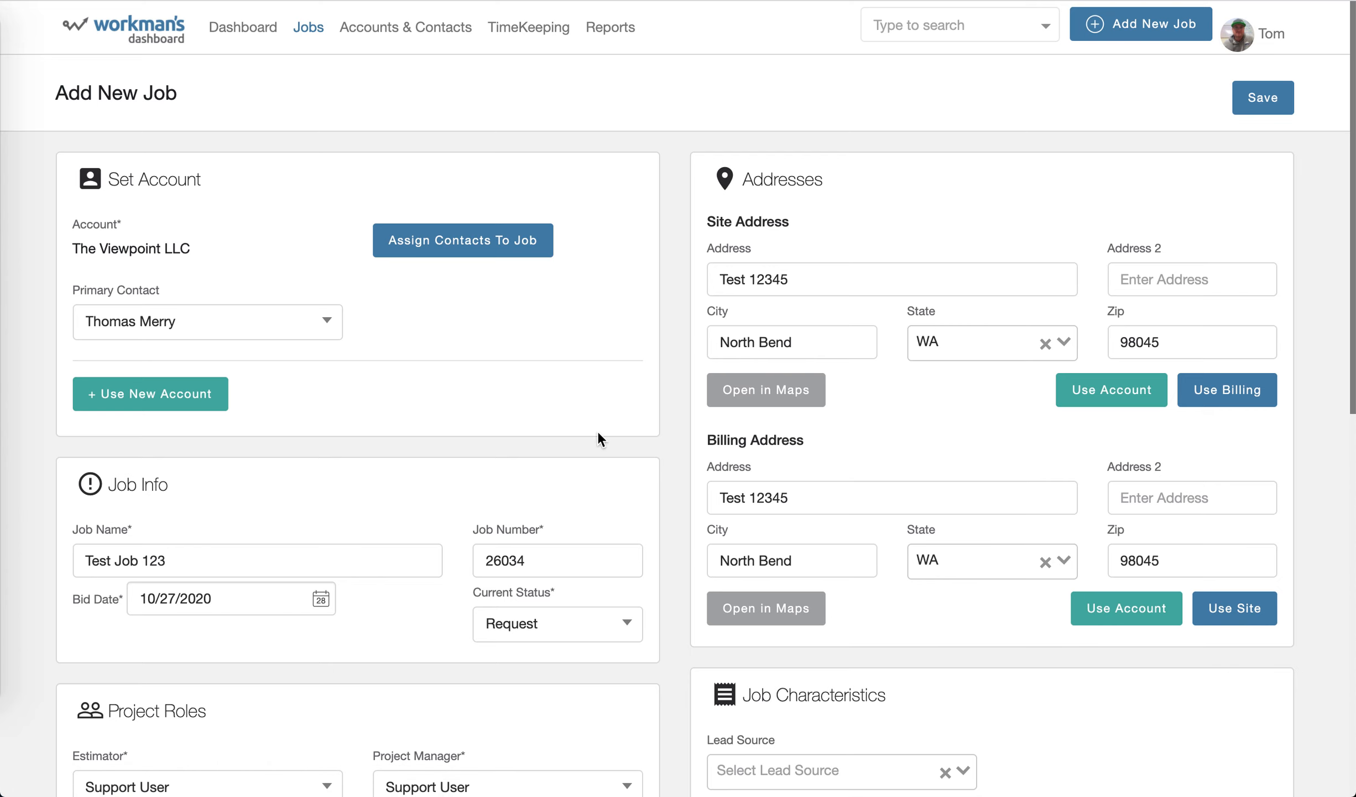
Try changing the last digit of the job number to 5, and restore the number to 26034.
{"action": "scroll", "coordinate": [609, 428], "scroll_direction": "down", "scroll_amount": 3}
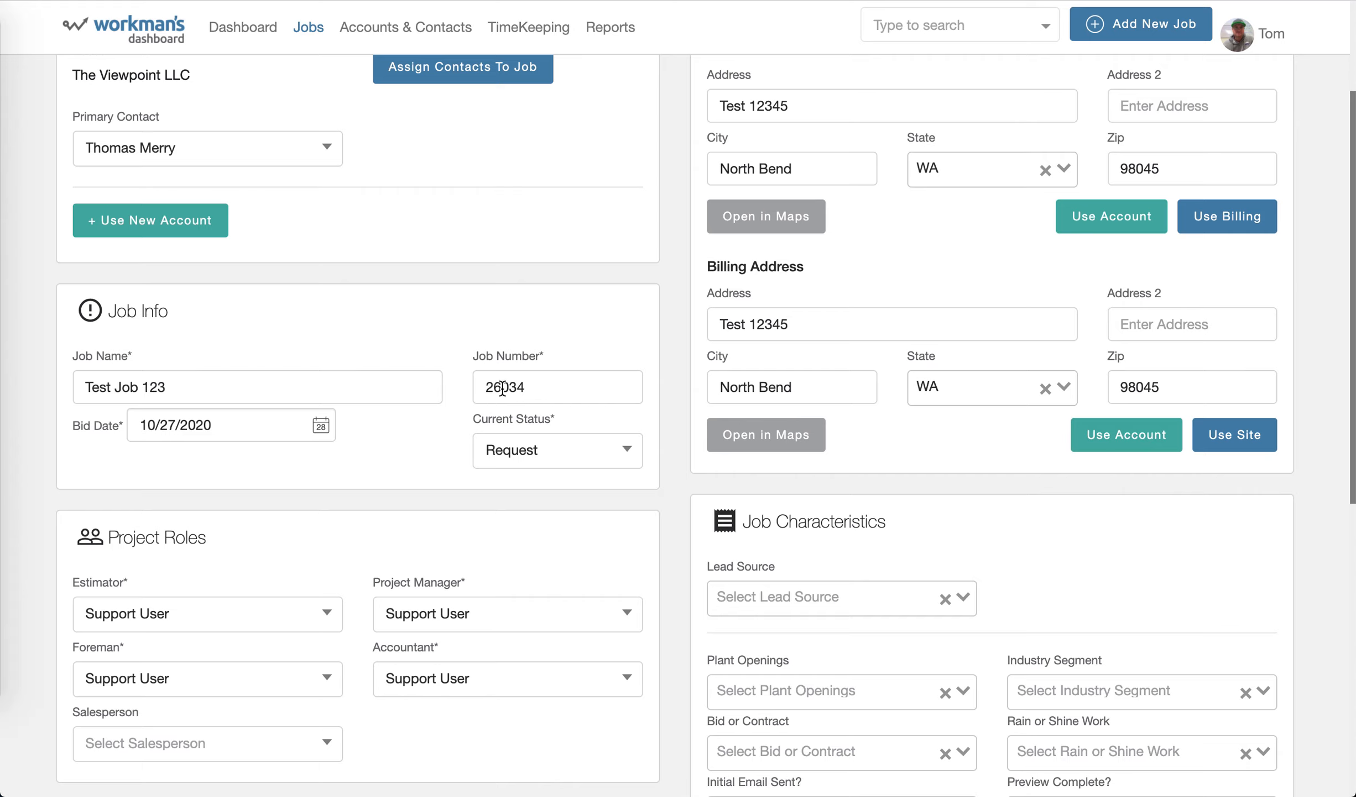
{"action": "left_click", "coordinate": [547, 382]}
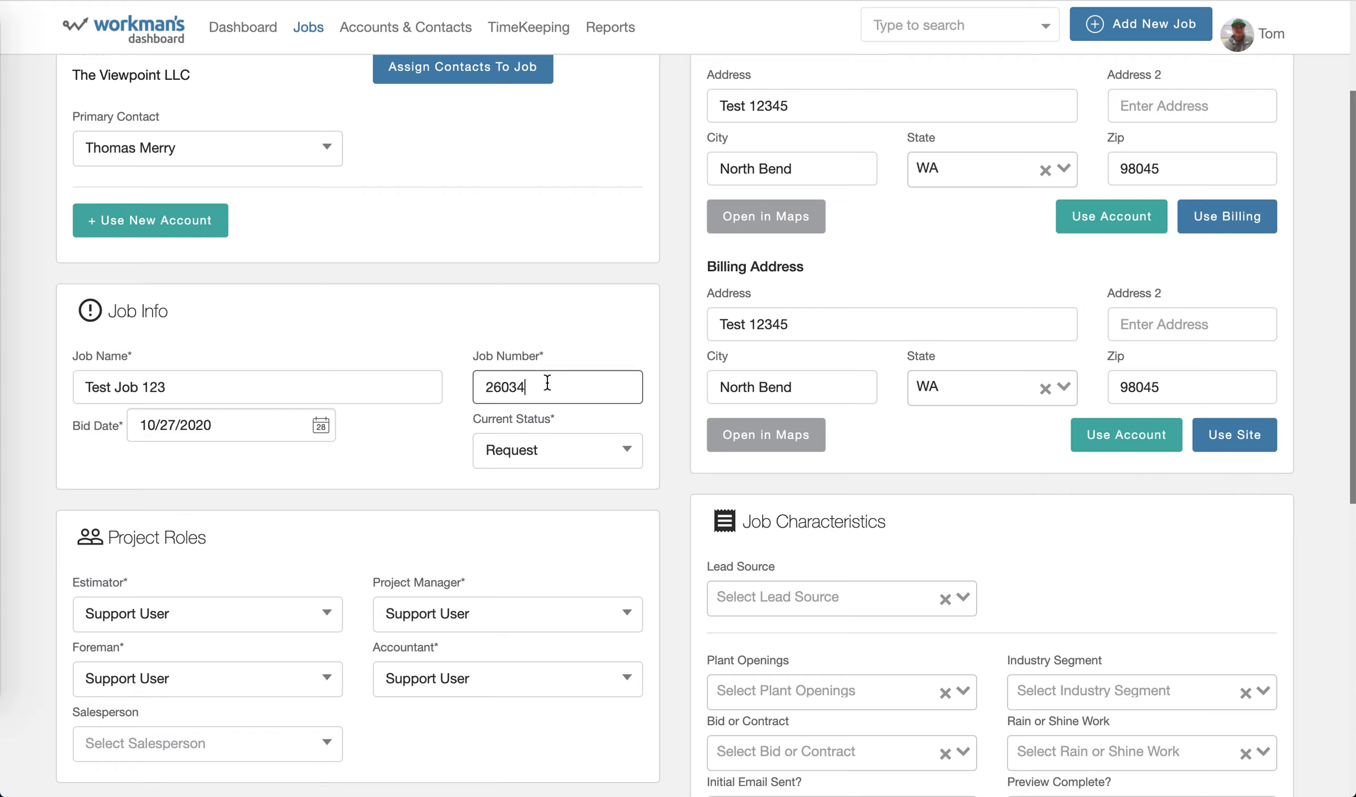
{"action": "key", "text": "BackSpace"}
{"action": "type", "text": "5"}
{"action": "key", "text": "BackSpace"}
{"action": "type", "text": "4"}
{"action": "left_click", "coordinate": [369, 438]}
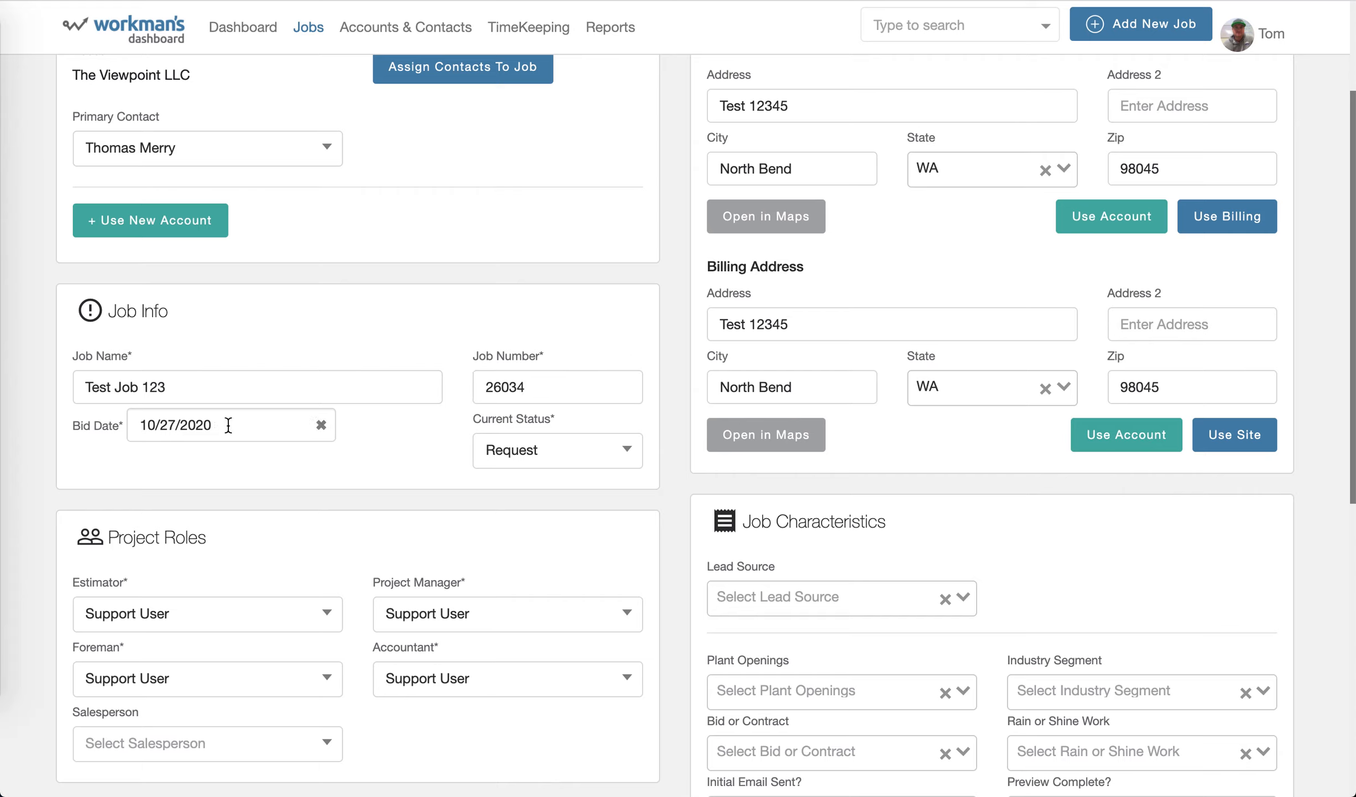
Look through the bid date calendar and the available current status options, leaving both selections as they are.
{"action": "left_click", "coordinate": [264, 424]}
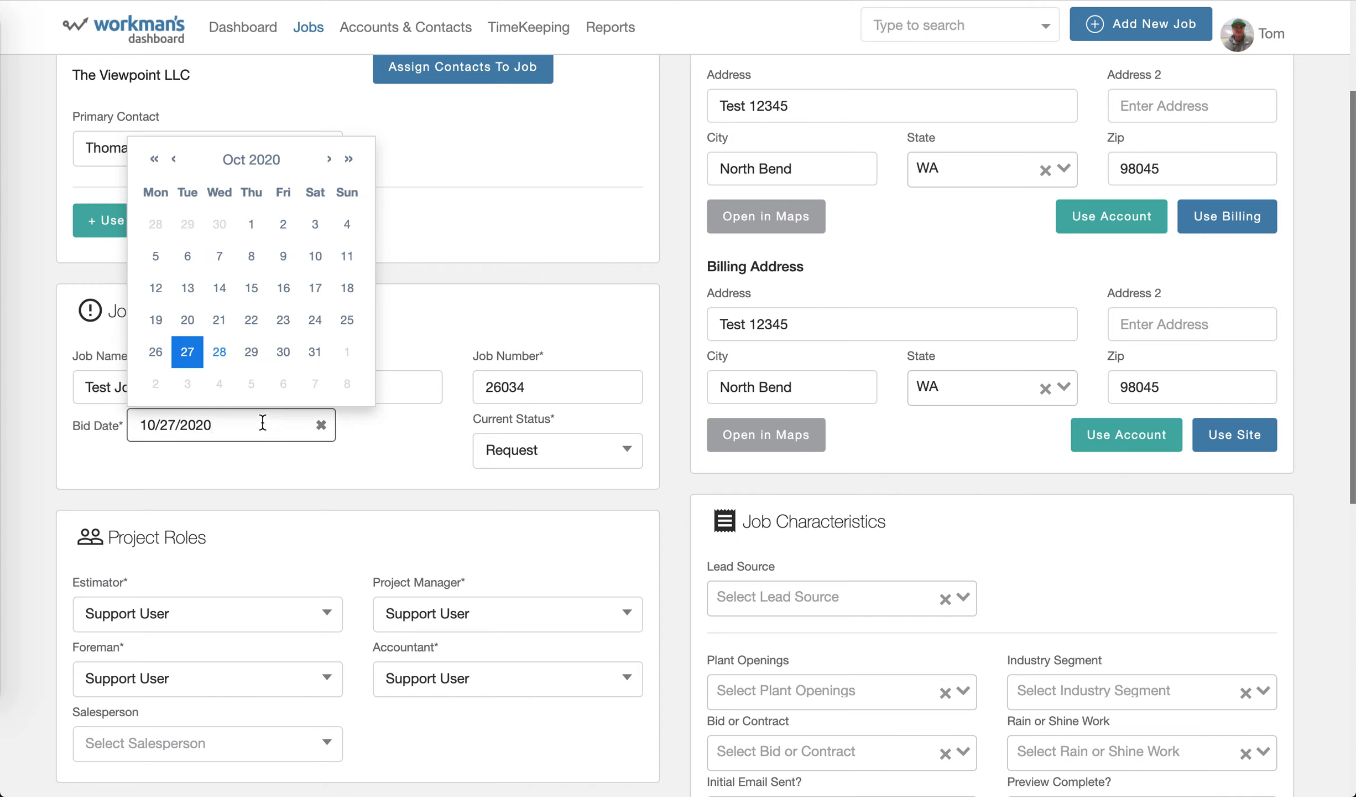
{"action": "left_click", "coordinate": [373, 431]}
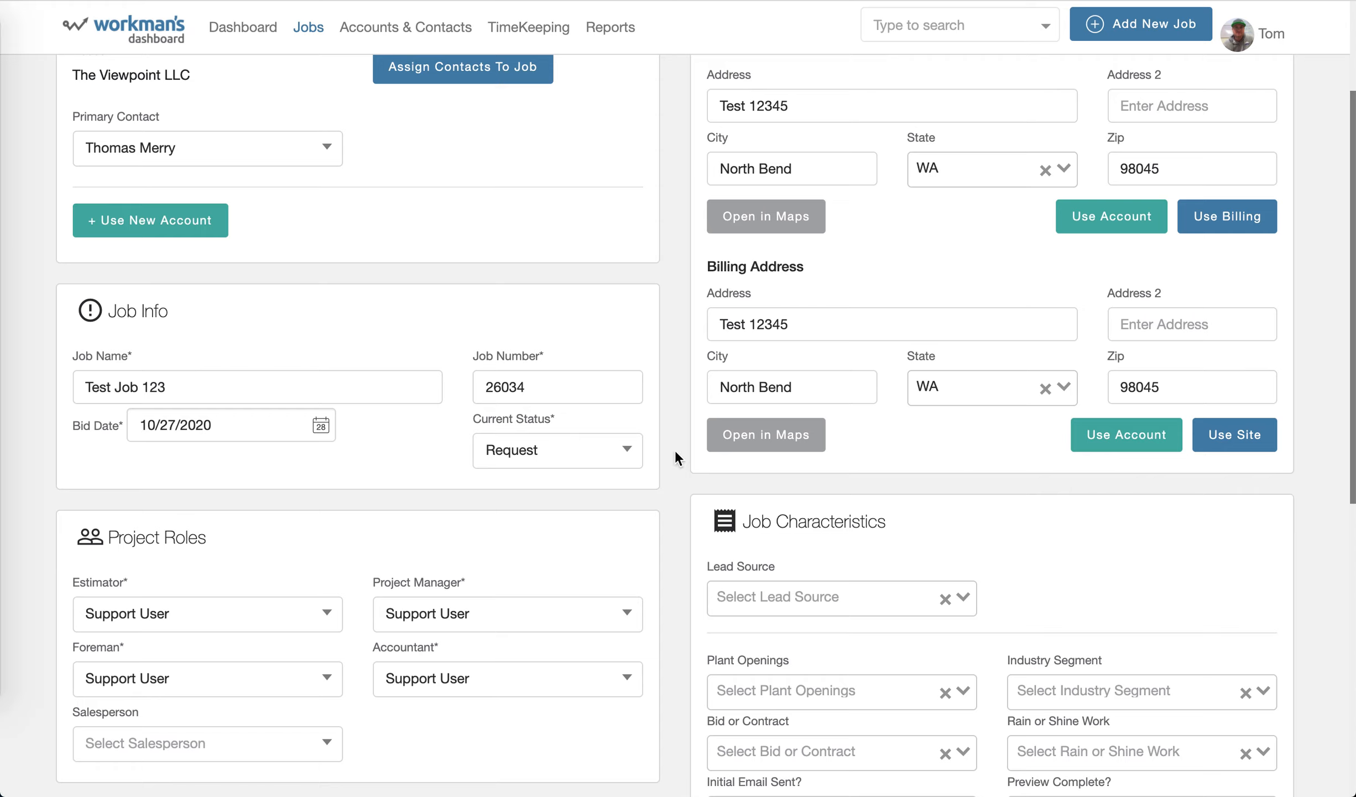
{"action": "left_click", "coordinate": [630, 452]}
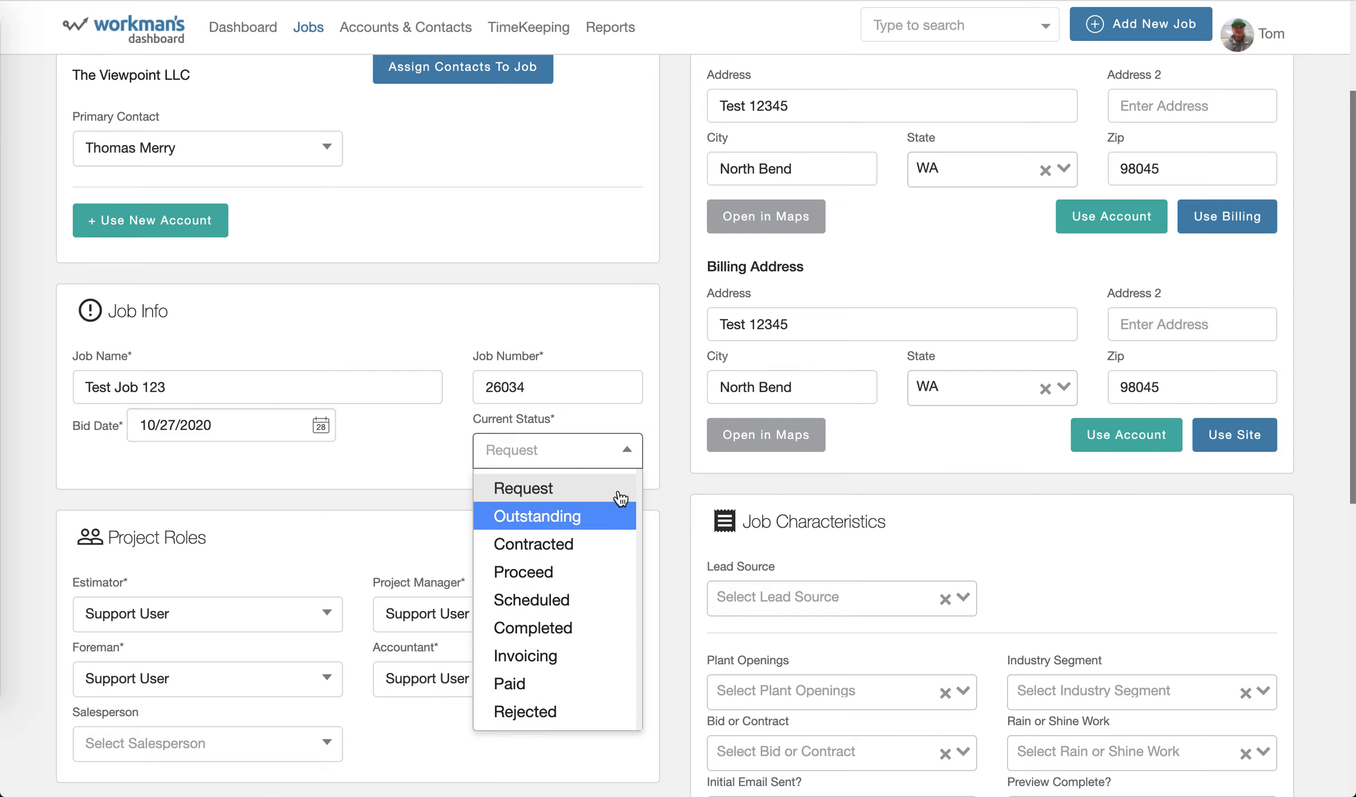
{"action": "left_click", "coordinate": [676, 327]}
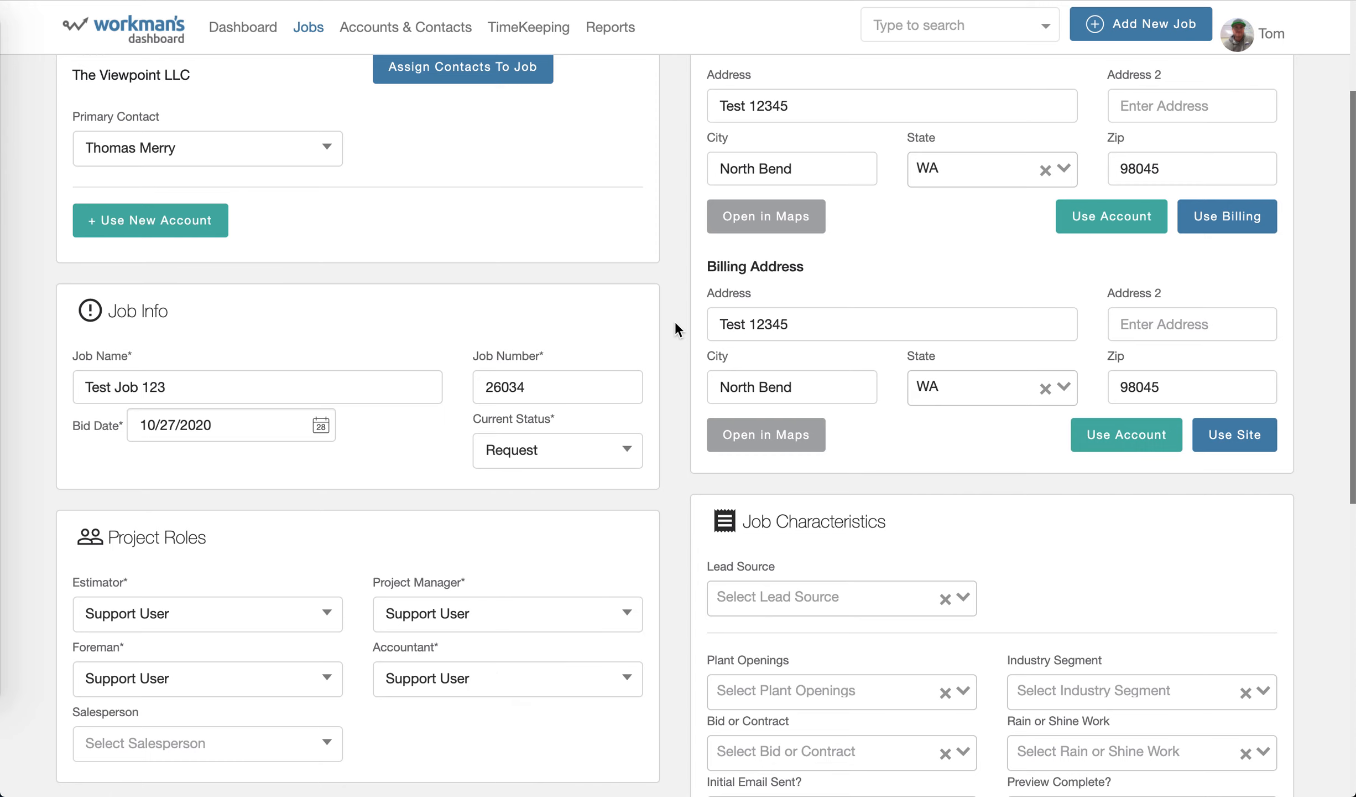
Look through the available estimators in the project roles, leaving the selection as it is.
{"action": "scroll", "coordinate": [628, 451], "scroll_direction": "down", "scroll_amount": 3}
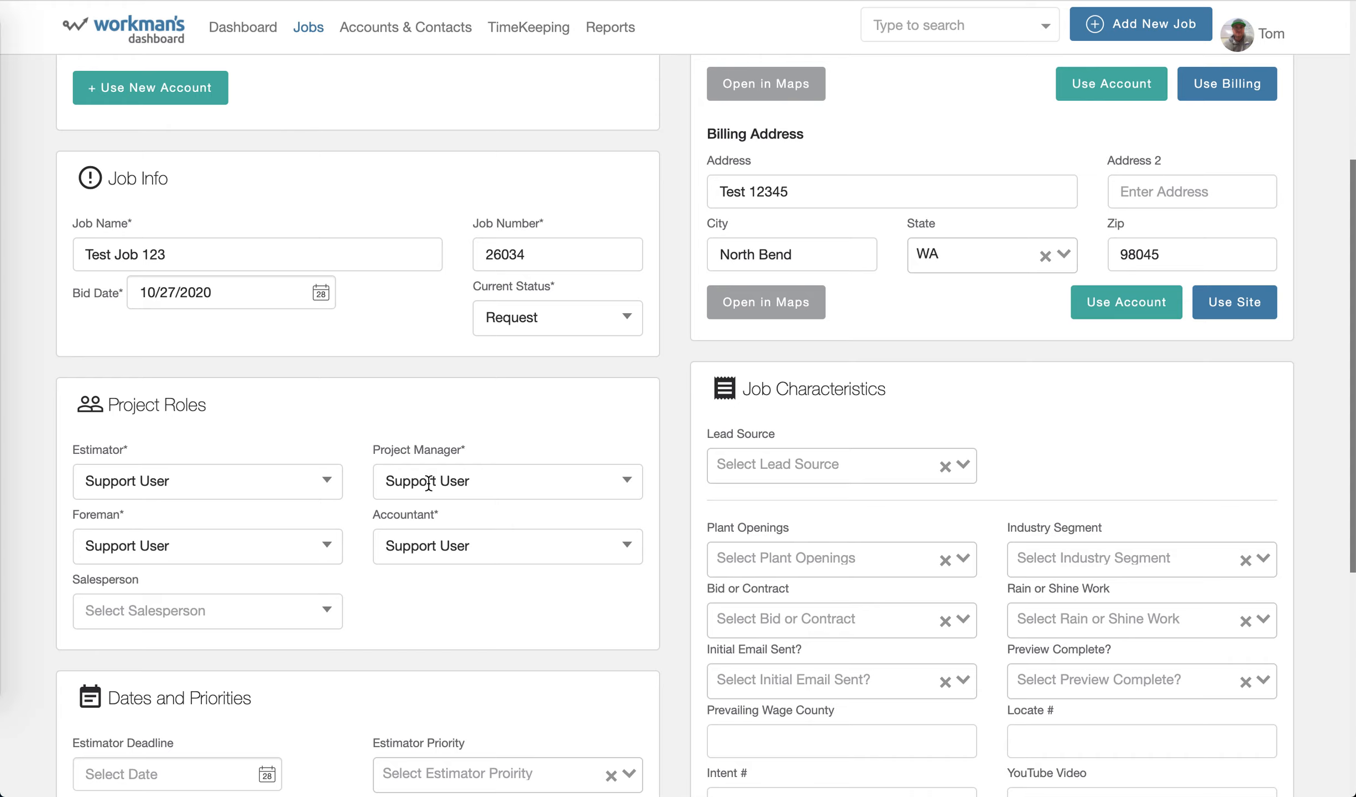
{"action": "left_click", "coordinate": [338, 477]}
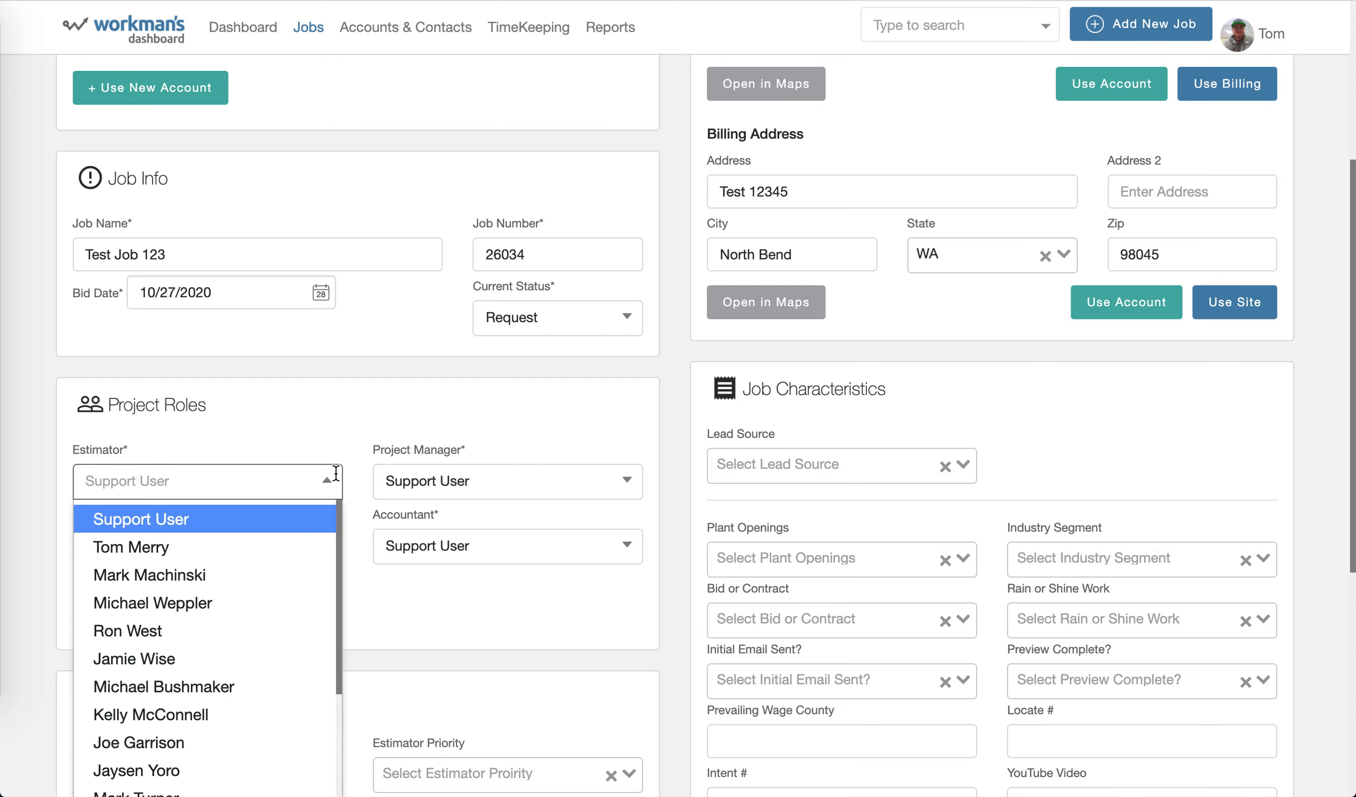
{"action": "left_click", "coordinate": [342, 425]}
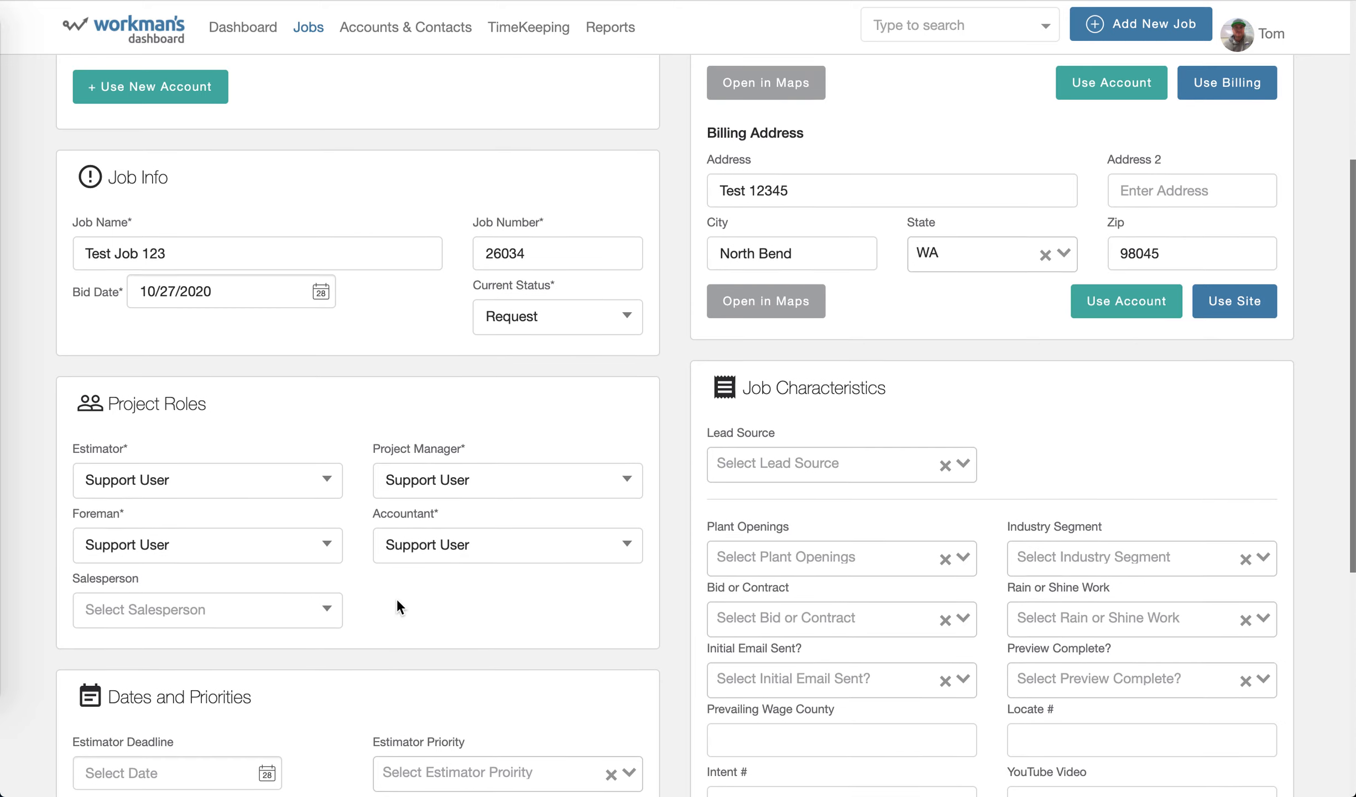
{"action": "scroll", "coordinate": [396, 597], "scroll_direction": "down", "scroll_amount": 1}
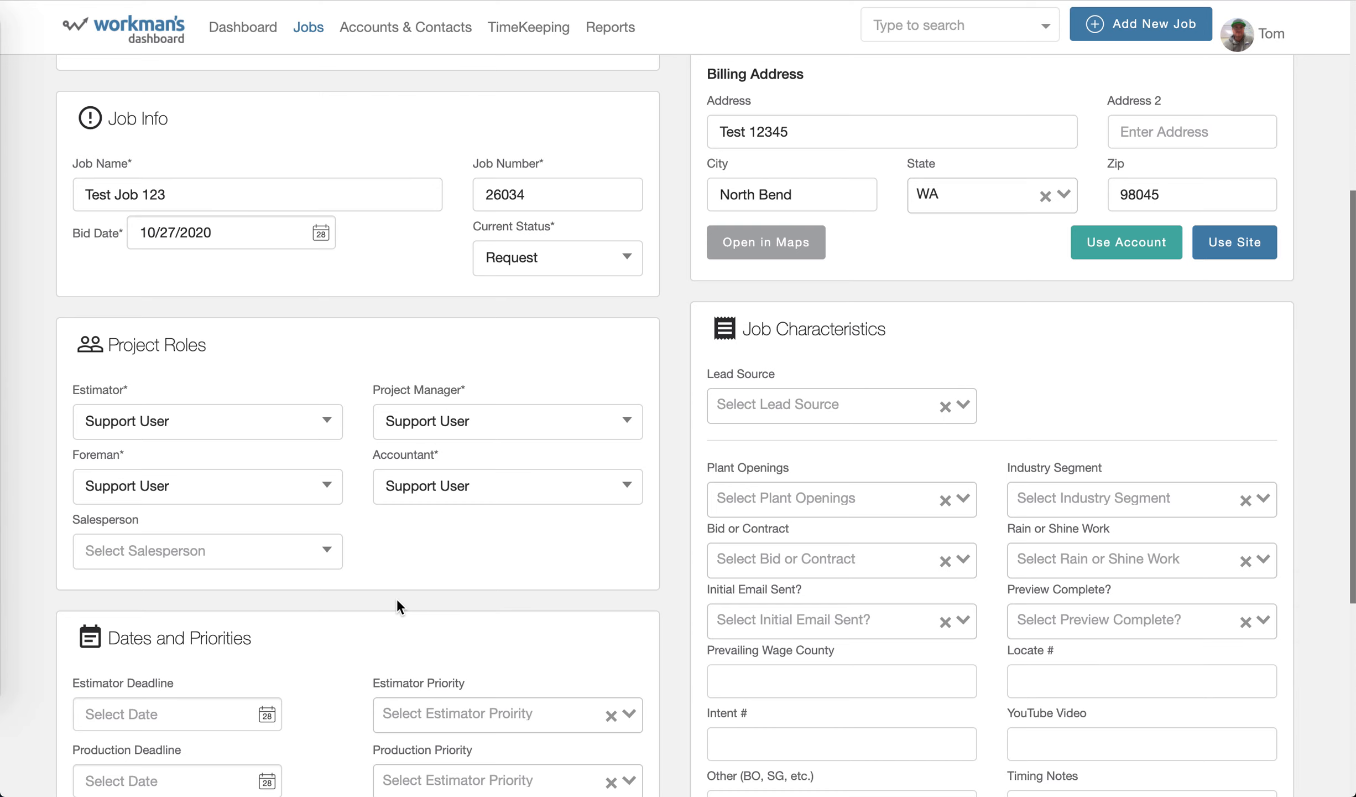
{"action": "scroll", "coordinate": [397, 602], "scroll_direction": "up", "scroll_amount": 1}
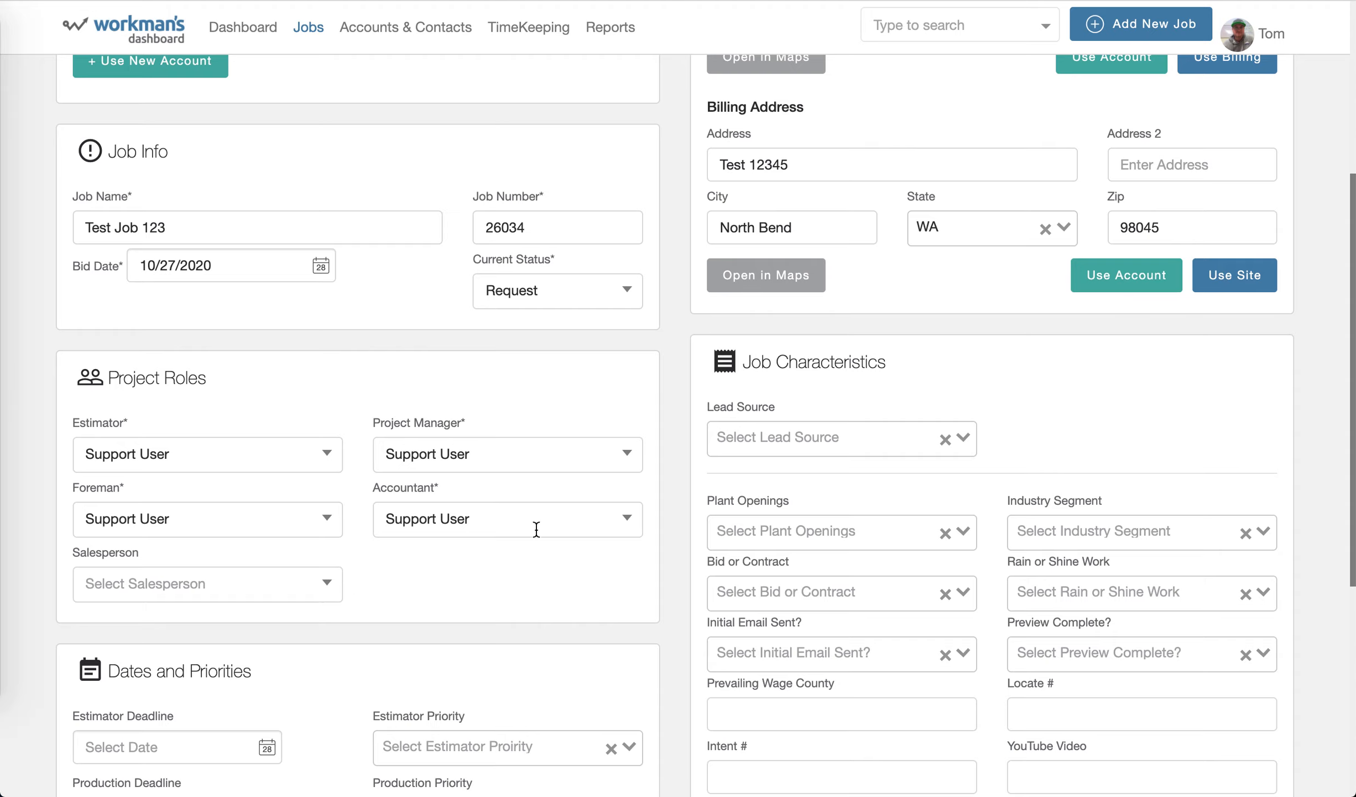
Look through the lead source and plant openings options in the job characteristics without choosing any.
{"action": "scroll", "coordinate": [538, 525], "scroll_direction": "down", "scroll_amount": 5}
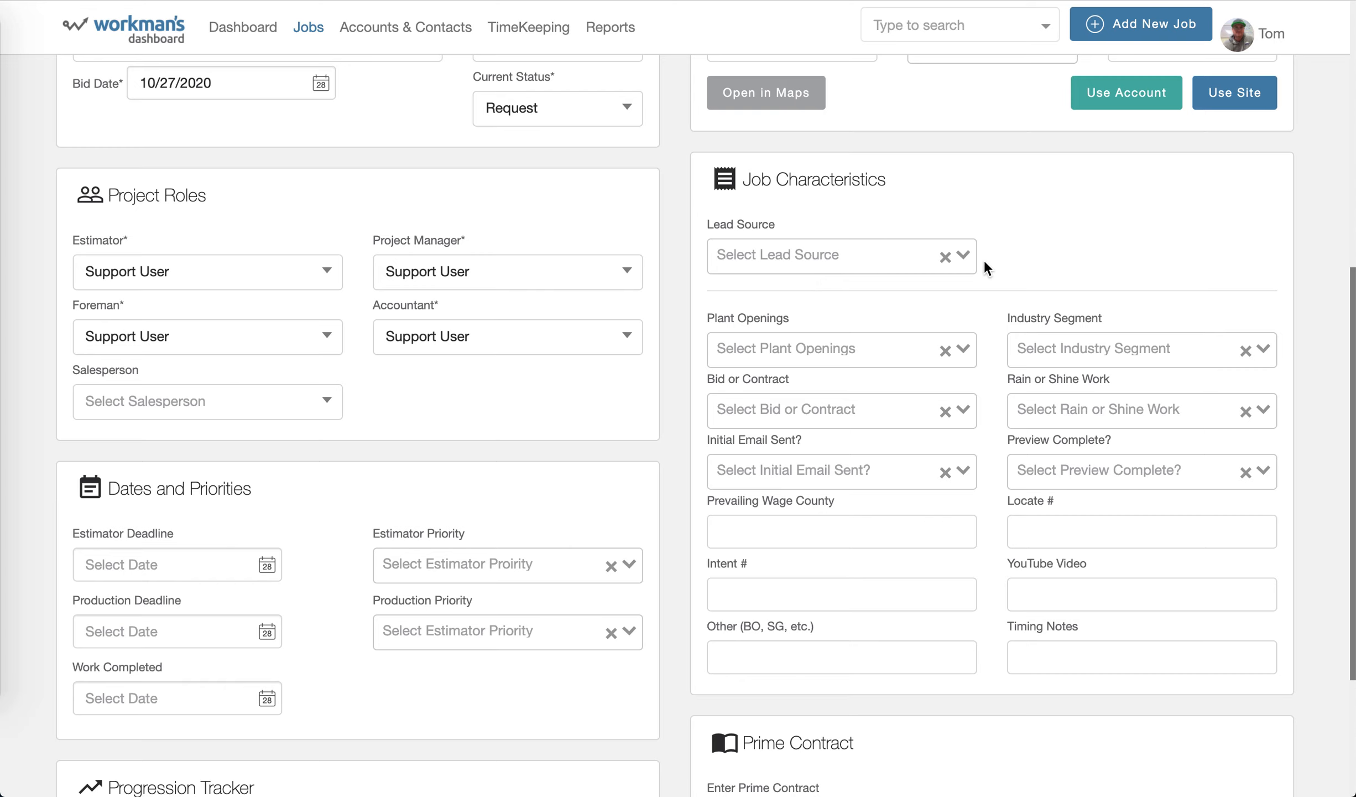
{"action": "left_click", "coordinate": [969, 266]}
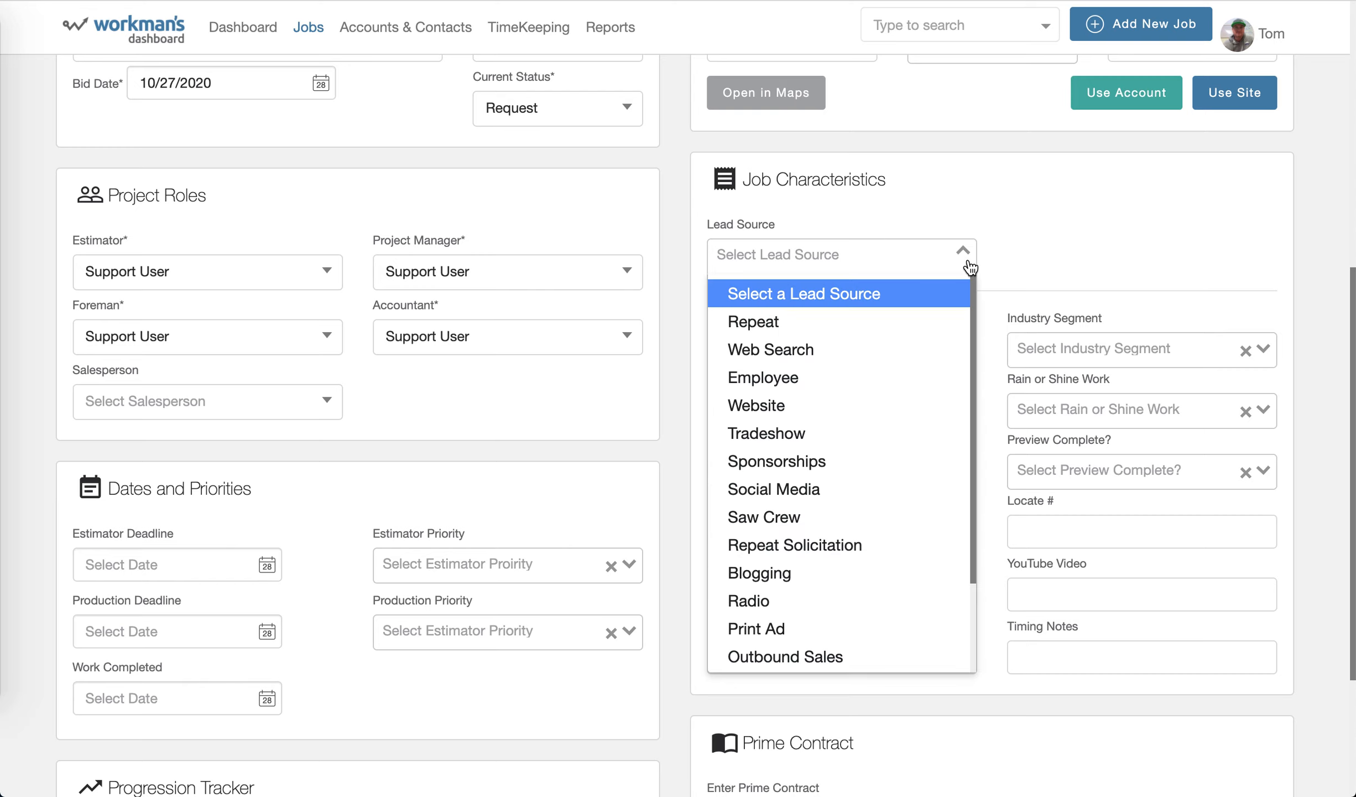
{"action": "left_click", "coordinate": [1027, 244]}
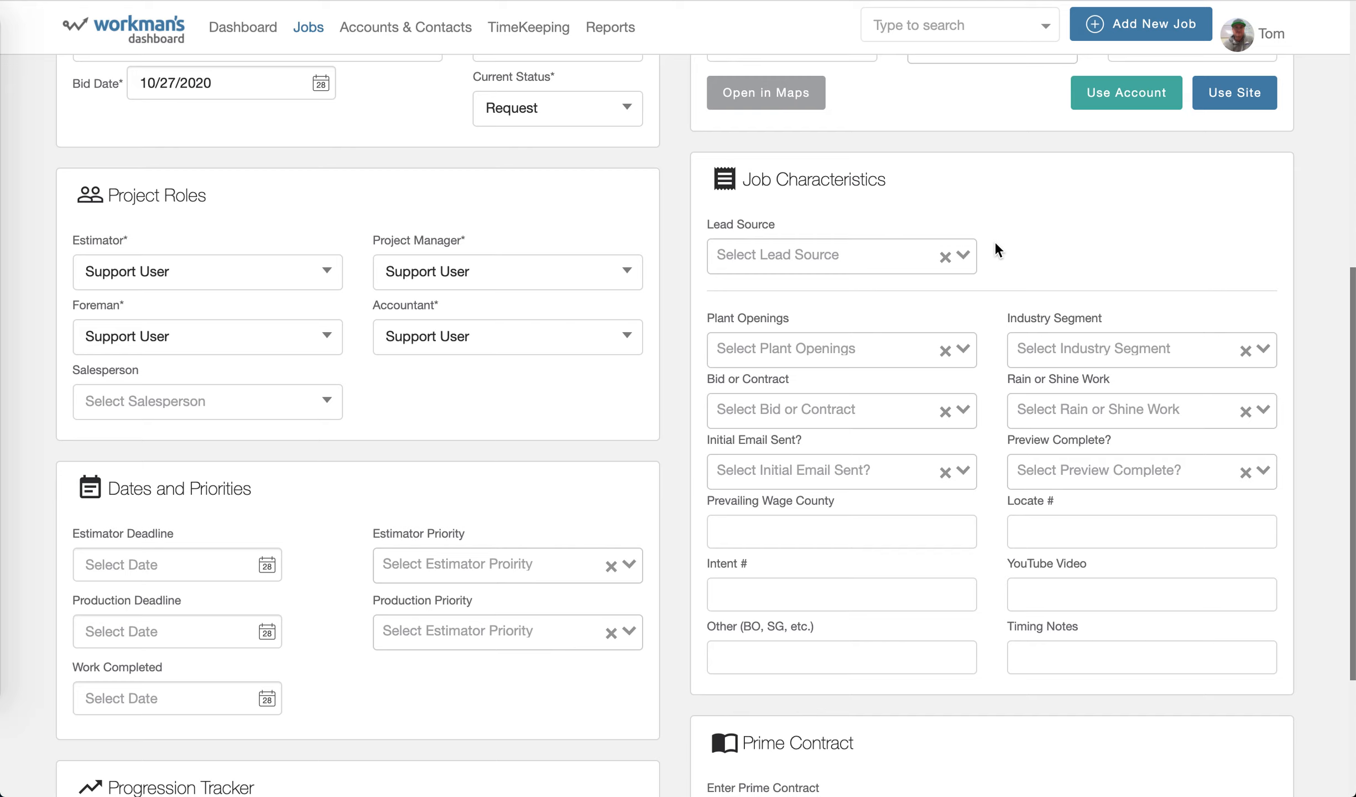
{"action": "left_click", "coordinate": [962, 258]}
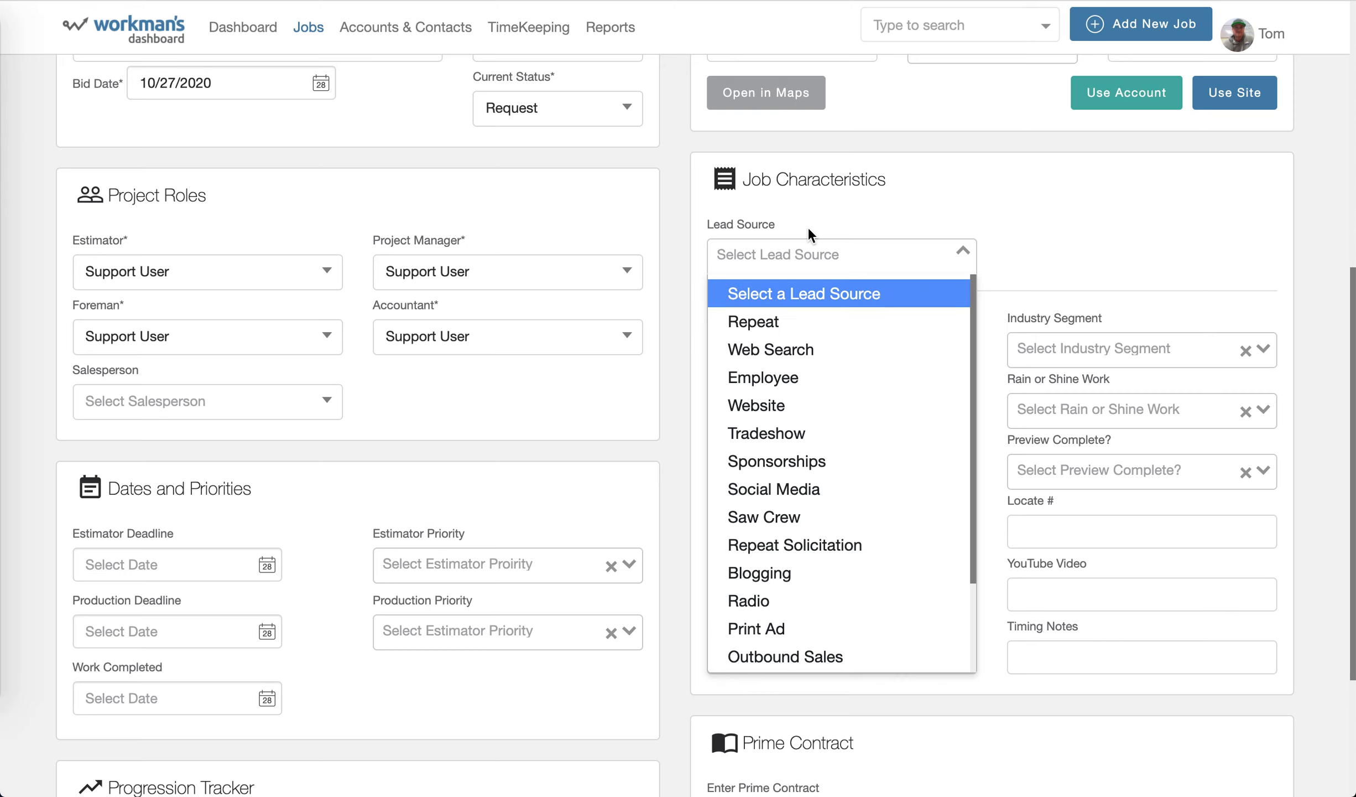
{"action": "left_click", "coordinate": [1003, 235]}
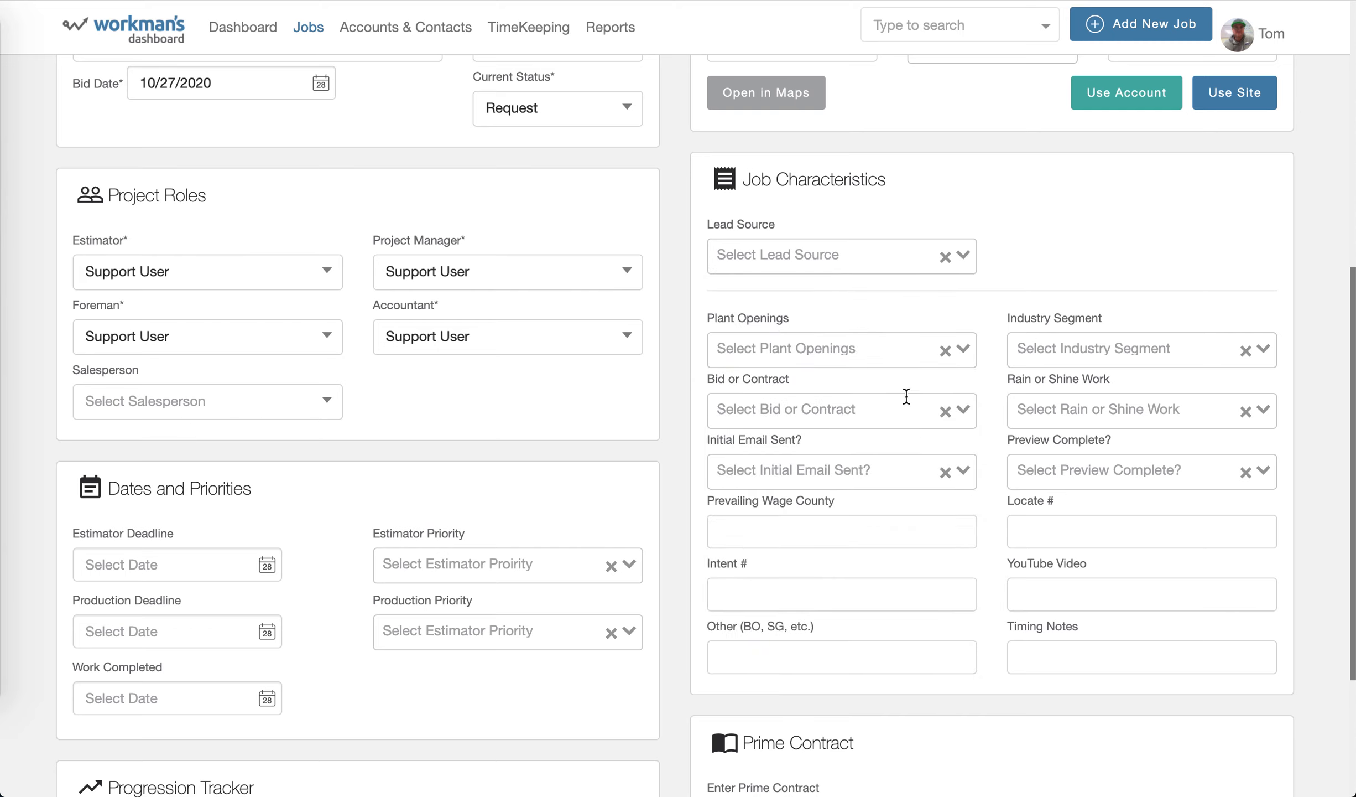
{"action": "left_click", "coordinate": [962, 353]}
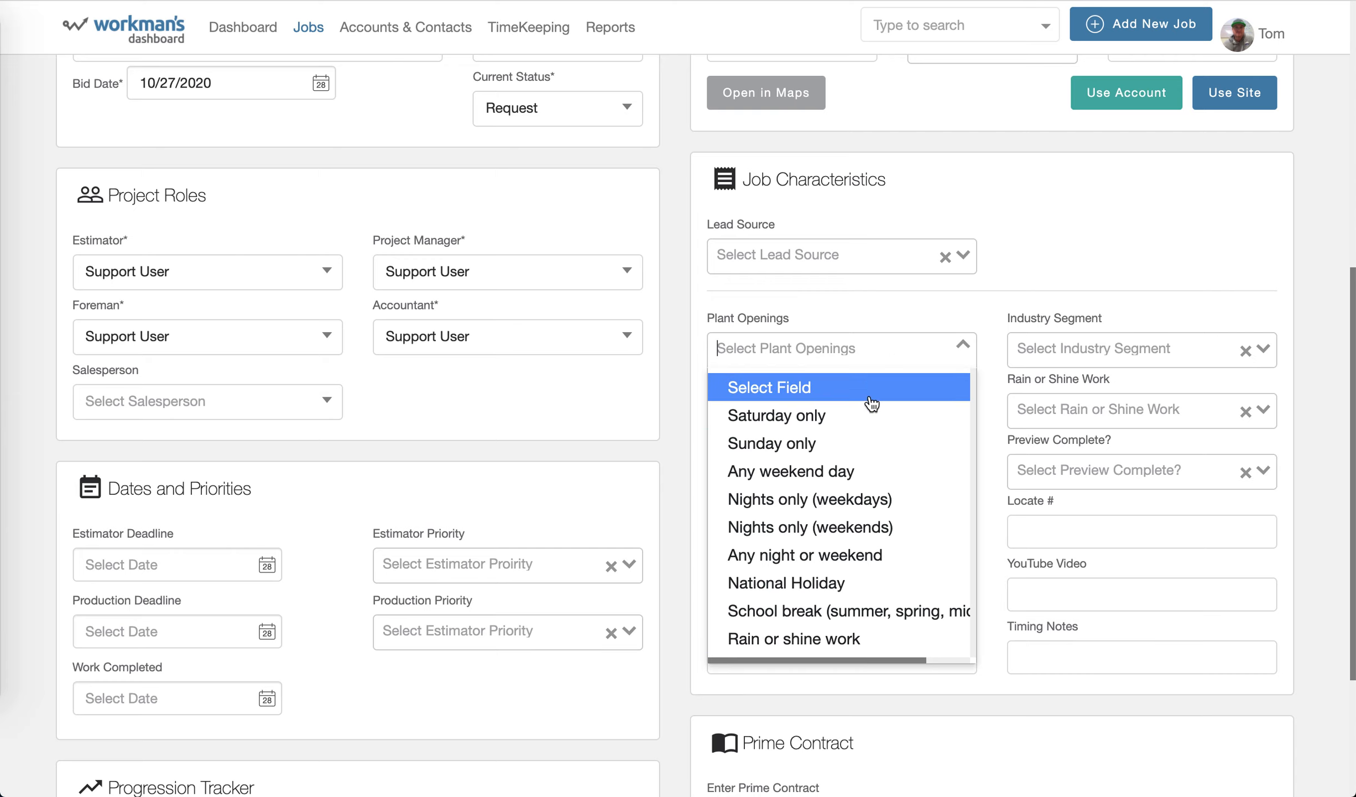
{"action": "left_click", "coordinate": [999, 317]}
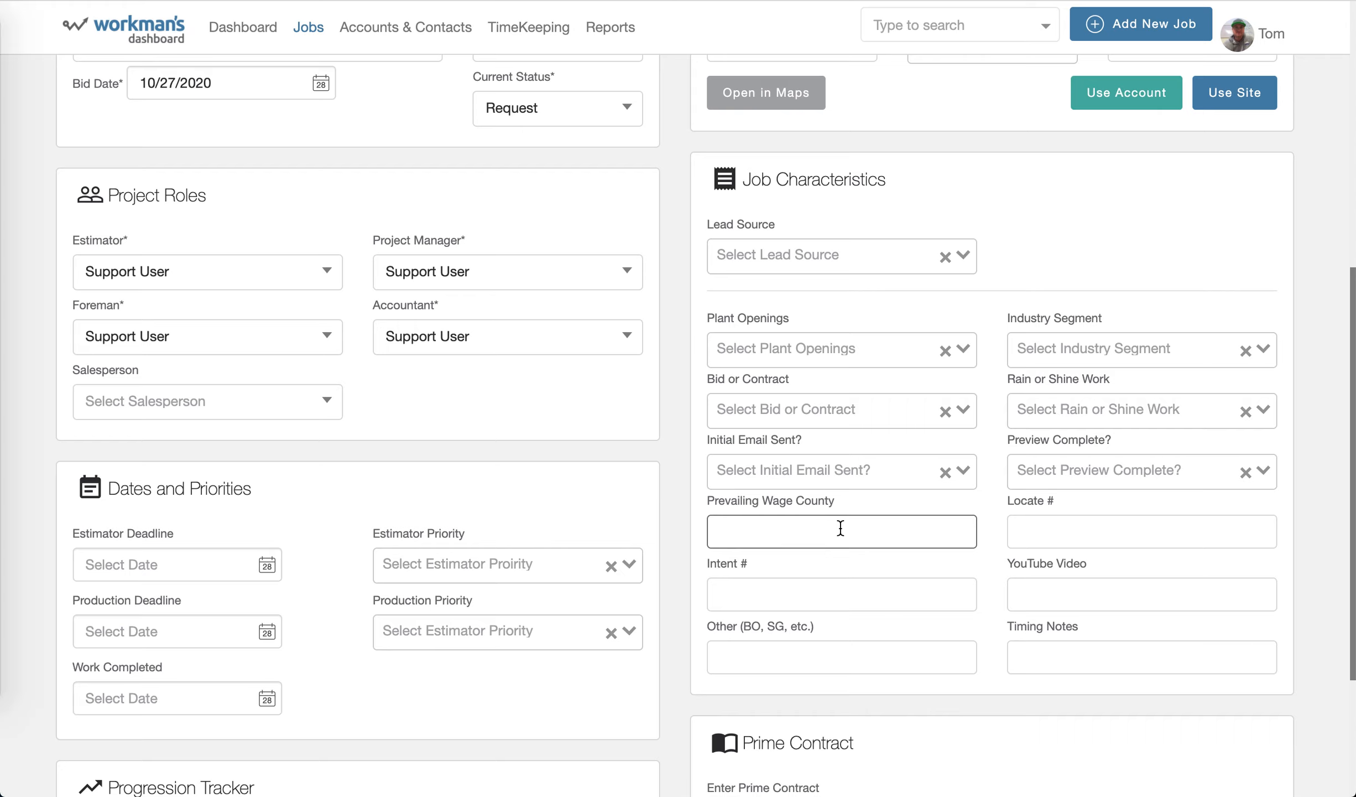
Enter test as the prevailing wage county in the job characteristics.
{"action": "type", "text": "test"}
{"action": "left_click", "coordinate": [1046, 315]}
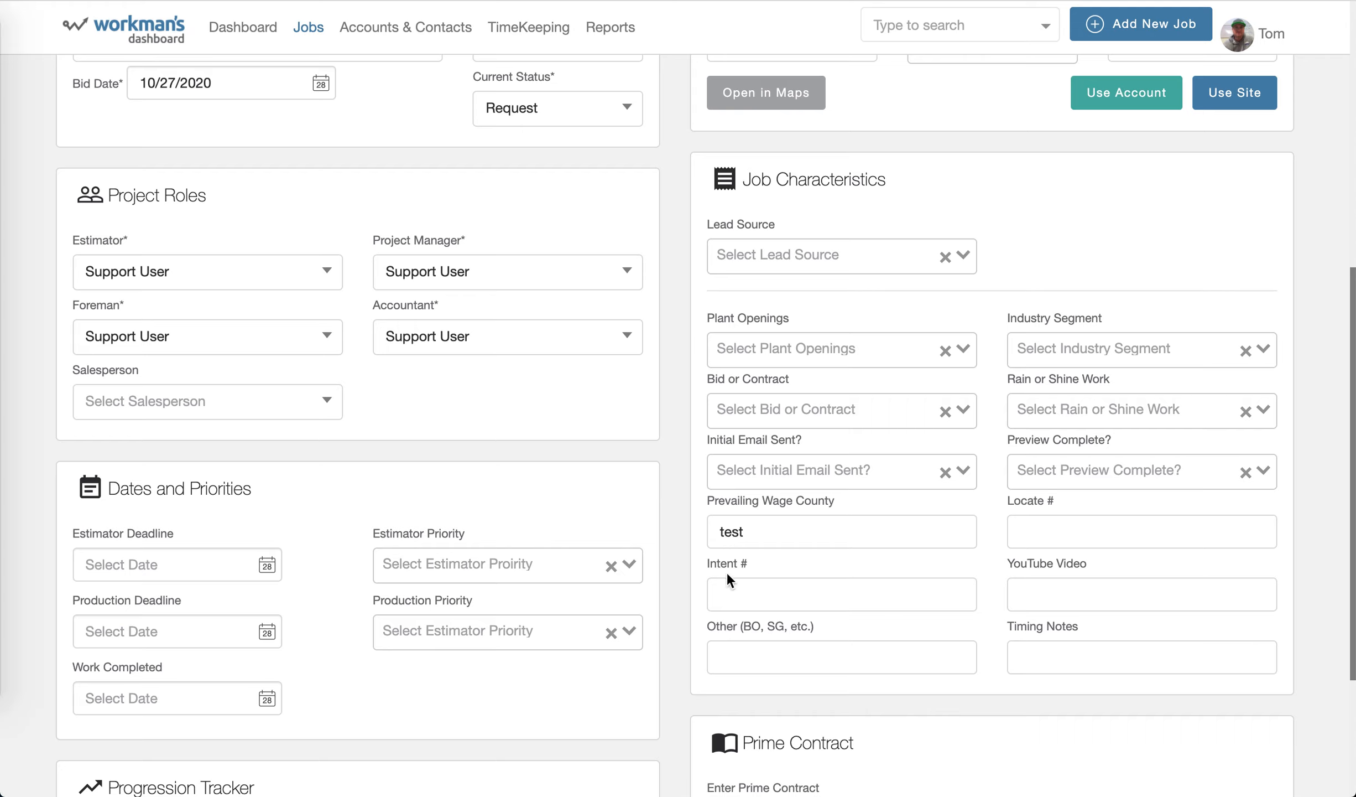
{"action": "left_click_drag", "start_coordinate": [716, 560], "coordinate": [745, 561]}
Check the estimator deadline calendar under dates and priorities, and close it without picking a date.
{"action": "scroll", "coordinate": [910, 486], "scroll_direction": "down", "scroll_amount": 2}
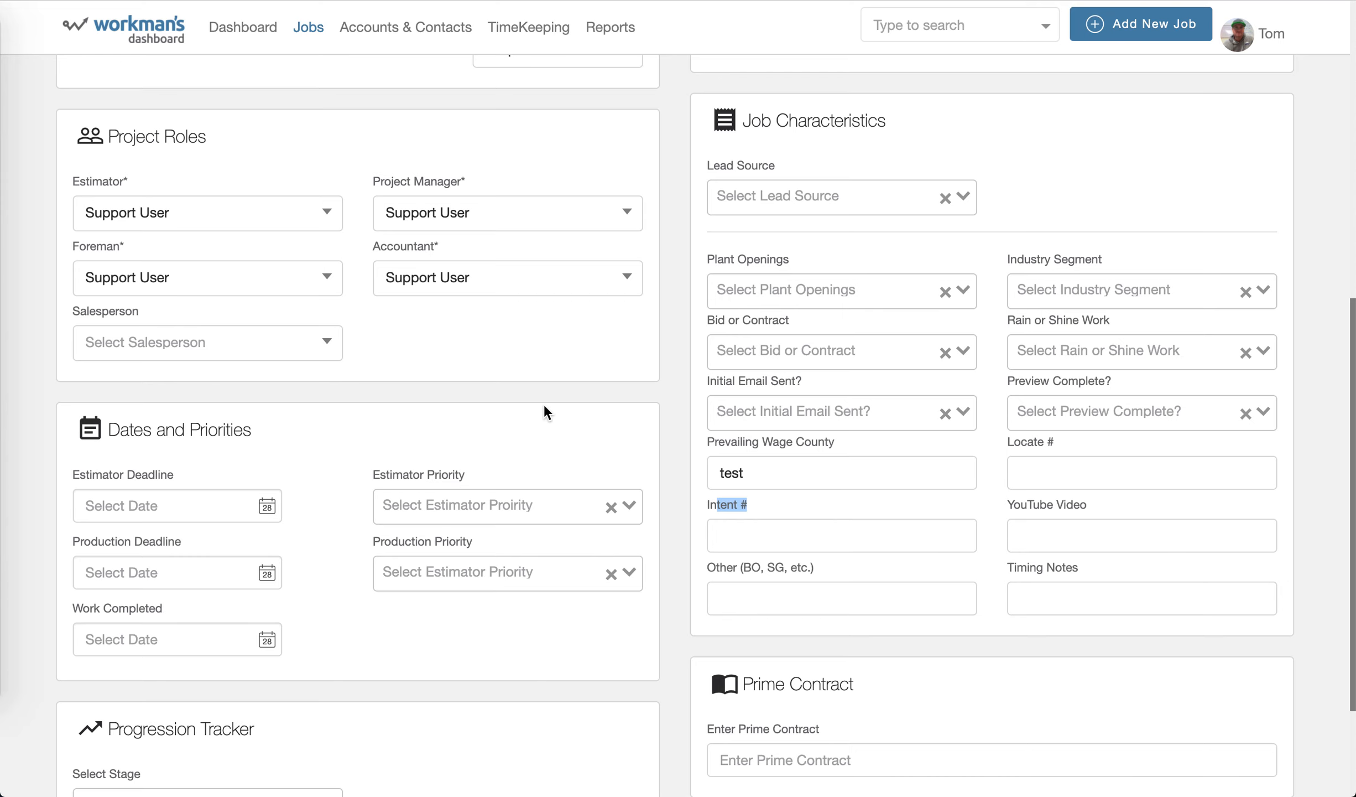
{"action": "scroll", "coordinate": [544, 407], "scroll_direction": "down", "scroll_amount": 3}
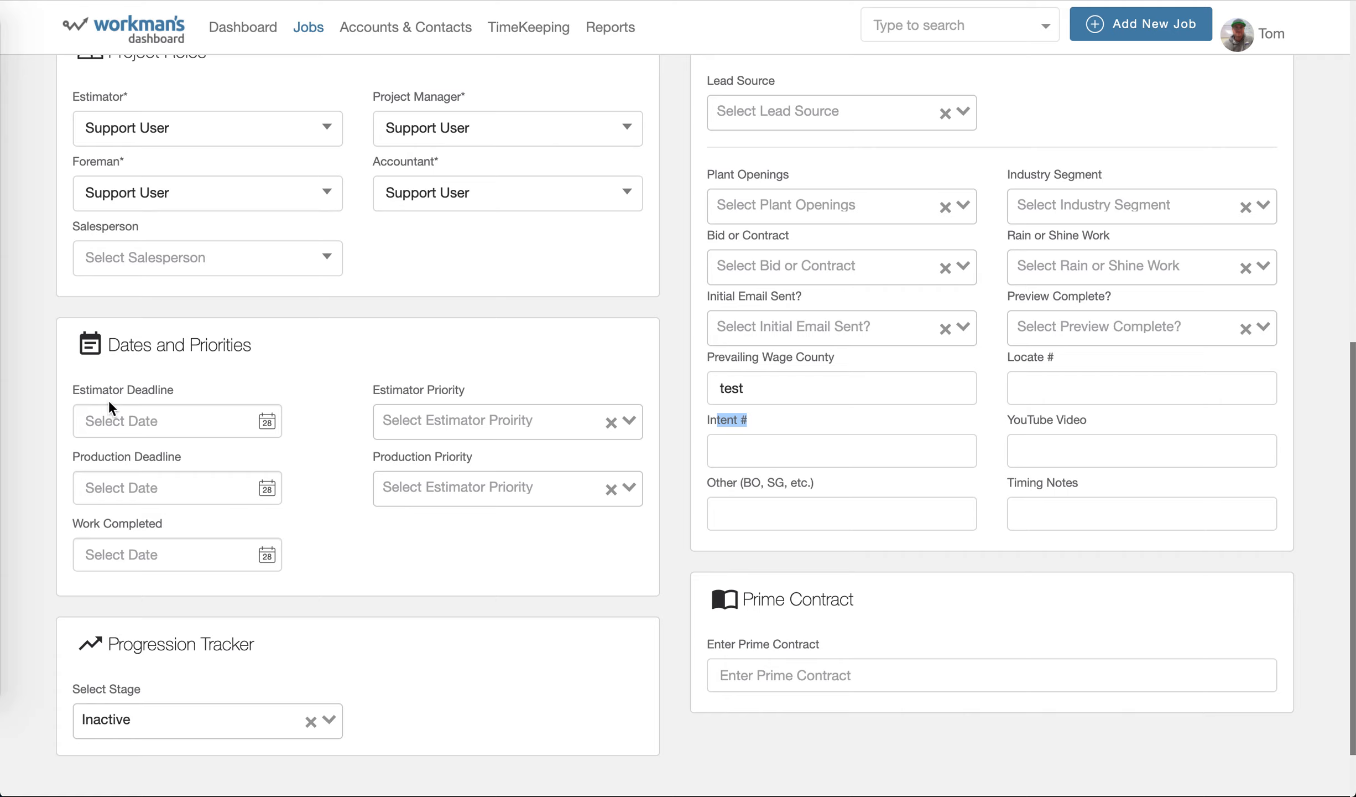
{"action": "left_click", "coordinate": [149, 418]}
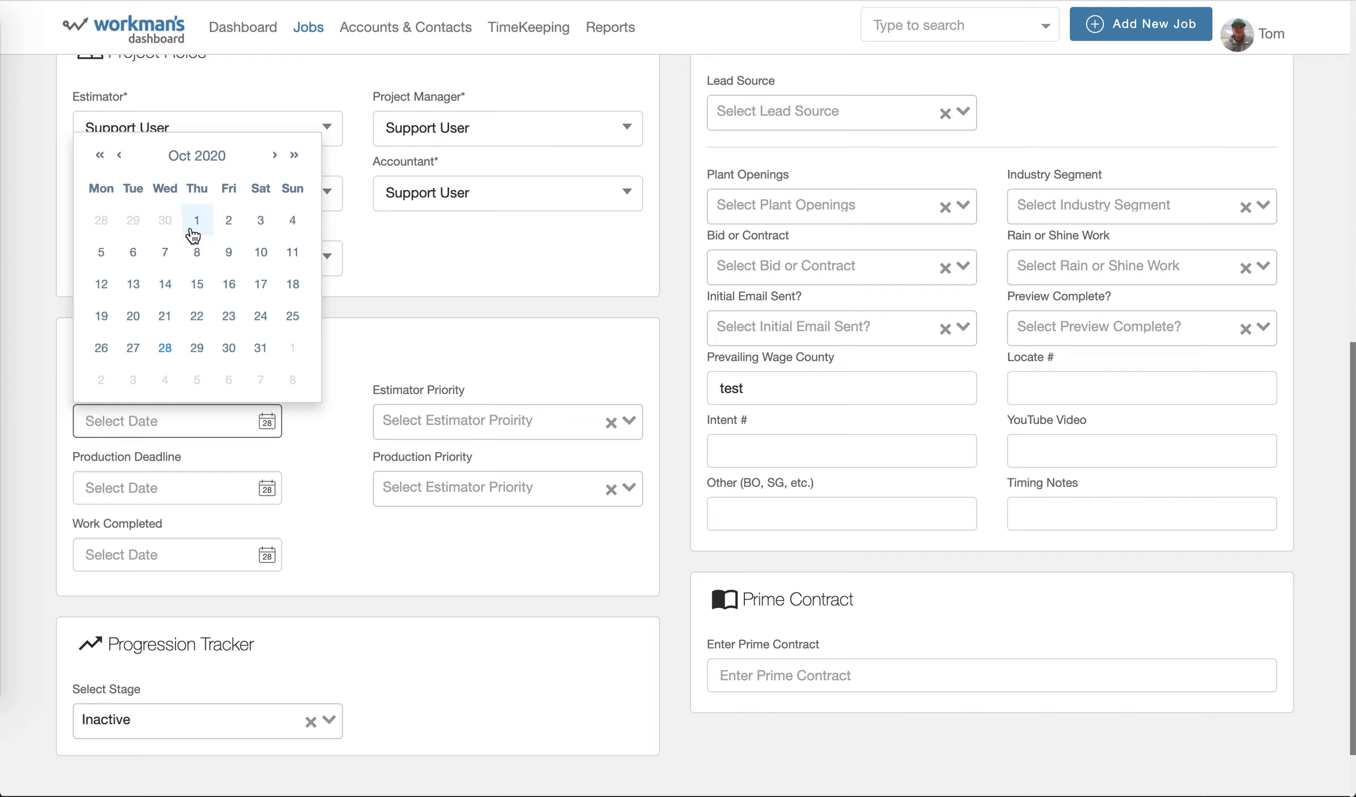
{"action": "left_click", "coordinate": [333, 457]}
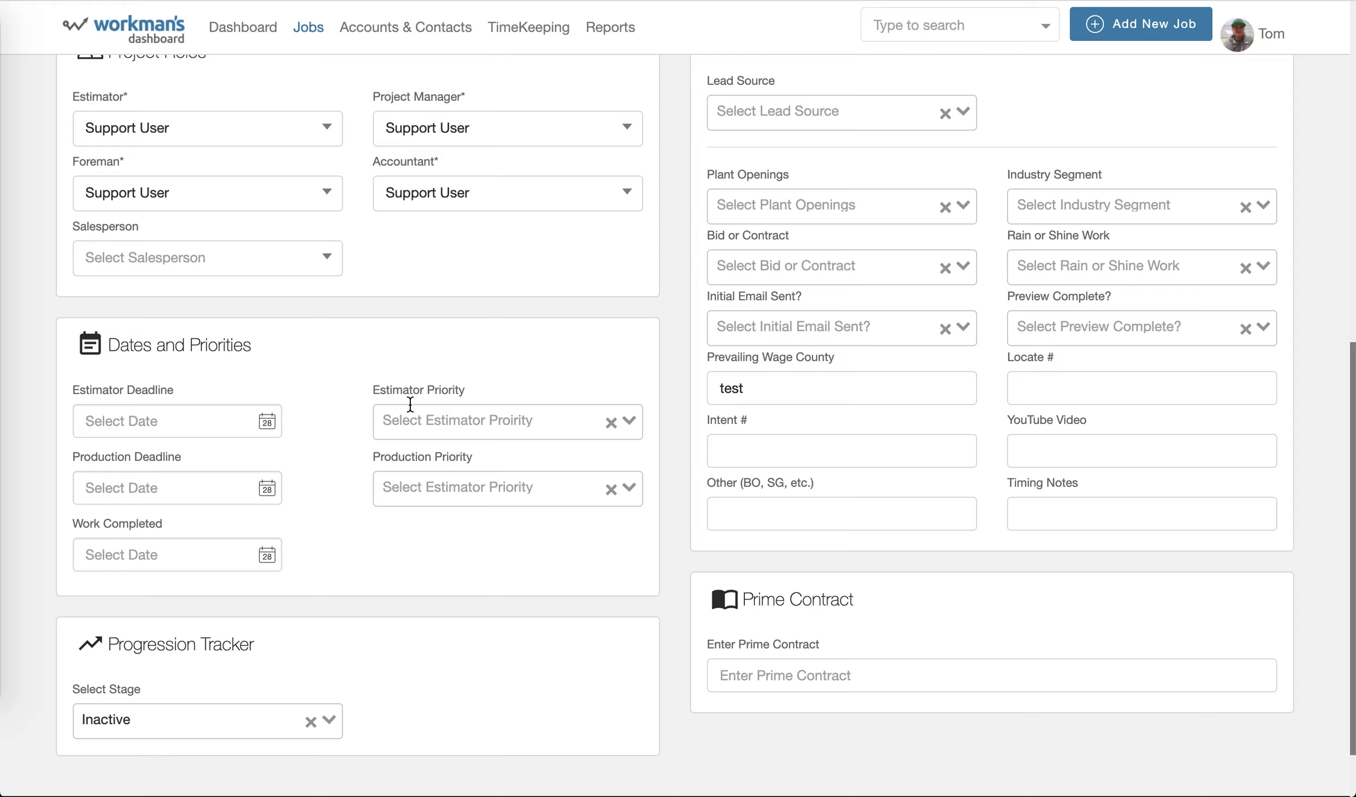
Look through the estimator priority and production priority options, leaving both unset.
{"action": "left_click", "coordinate": [630, 420]}
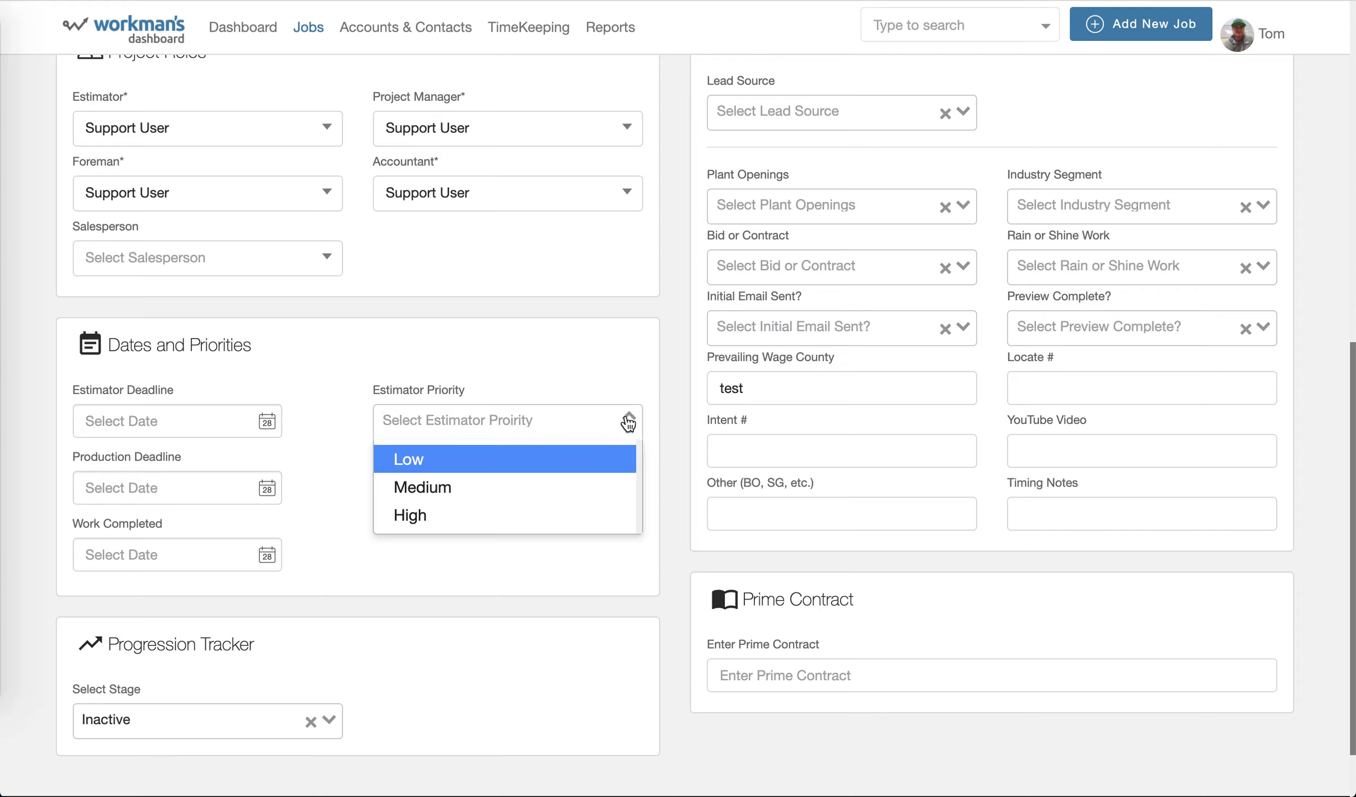
{"action": "left_click", "coordinate": [545, 379]}
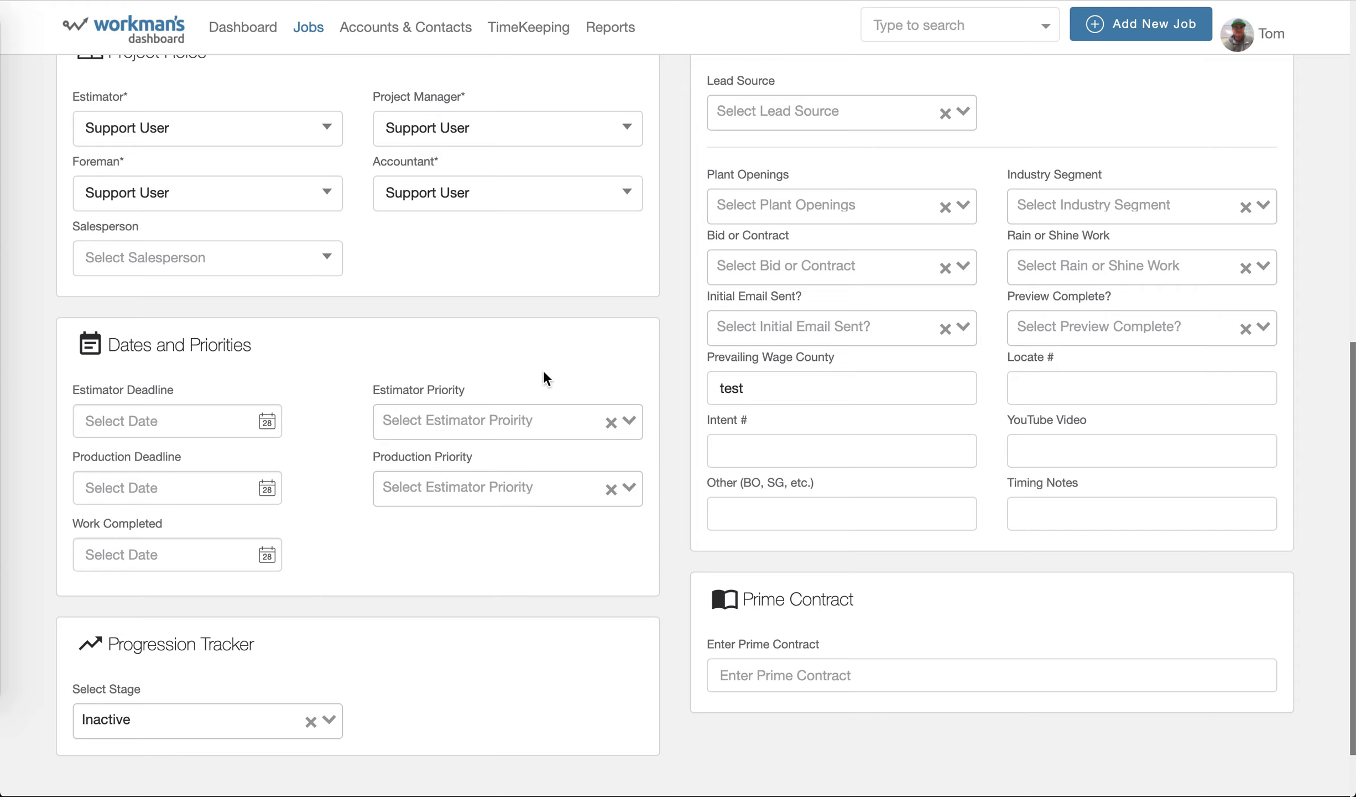
{"action": "left_click", "coordinate": [632, 489]}
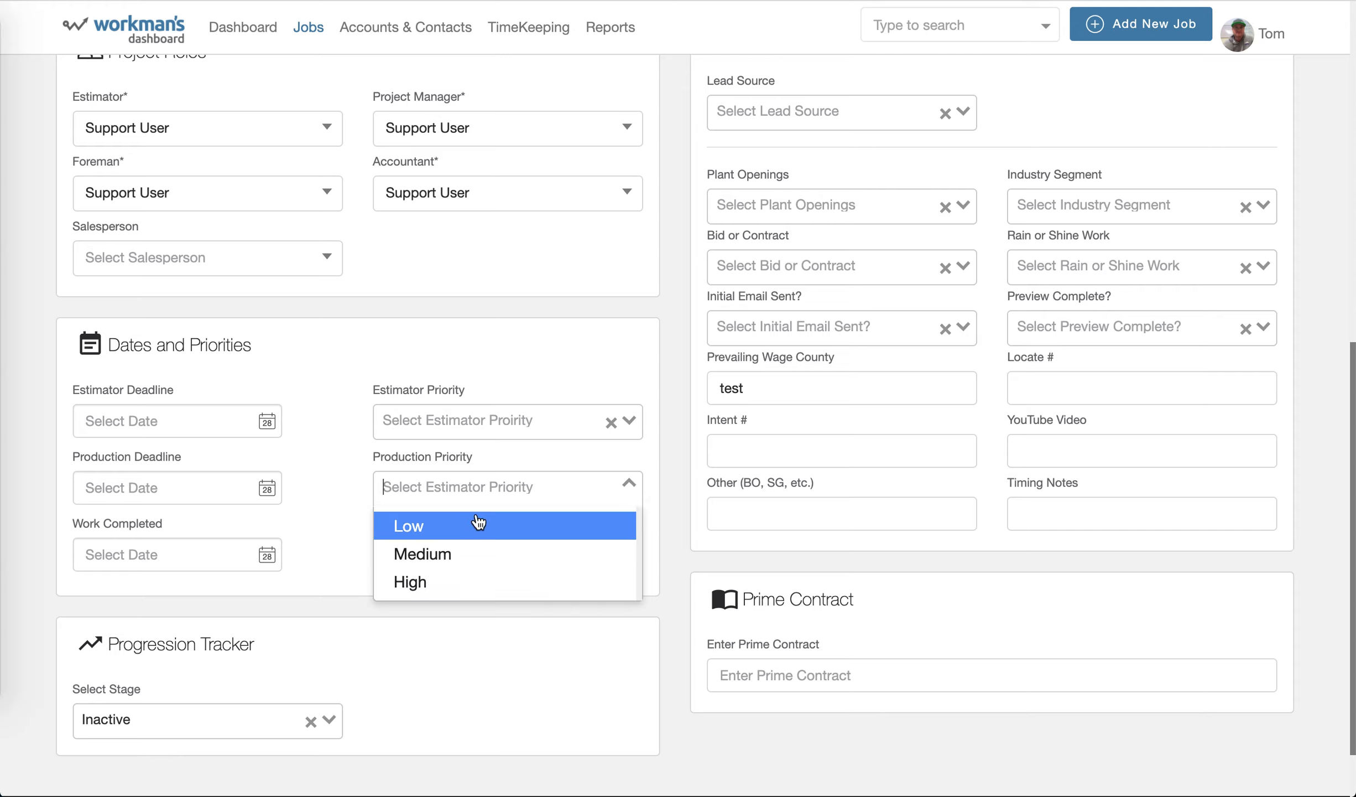
{"action": "left_click", "coordinate": [348, 341]}
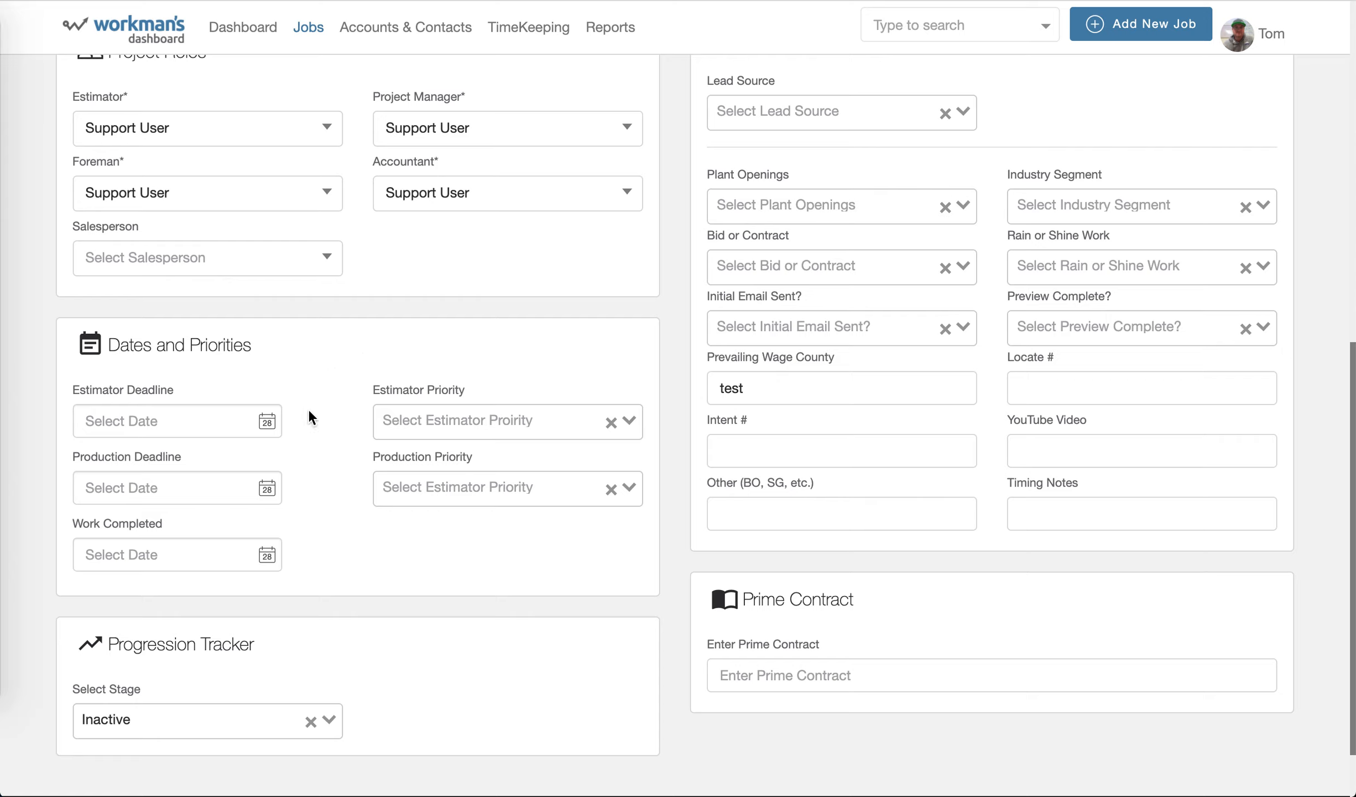
{"action": "left_click", "coordinate": [627, 418]}
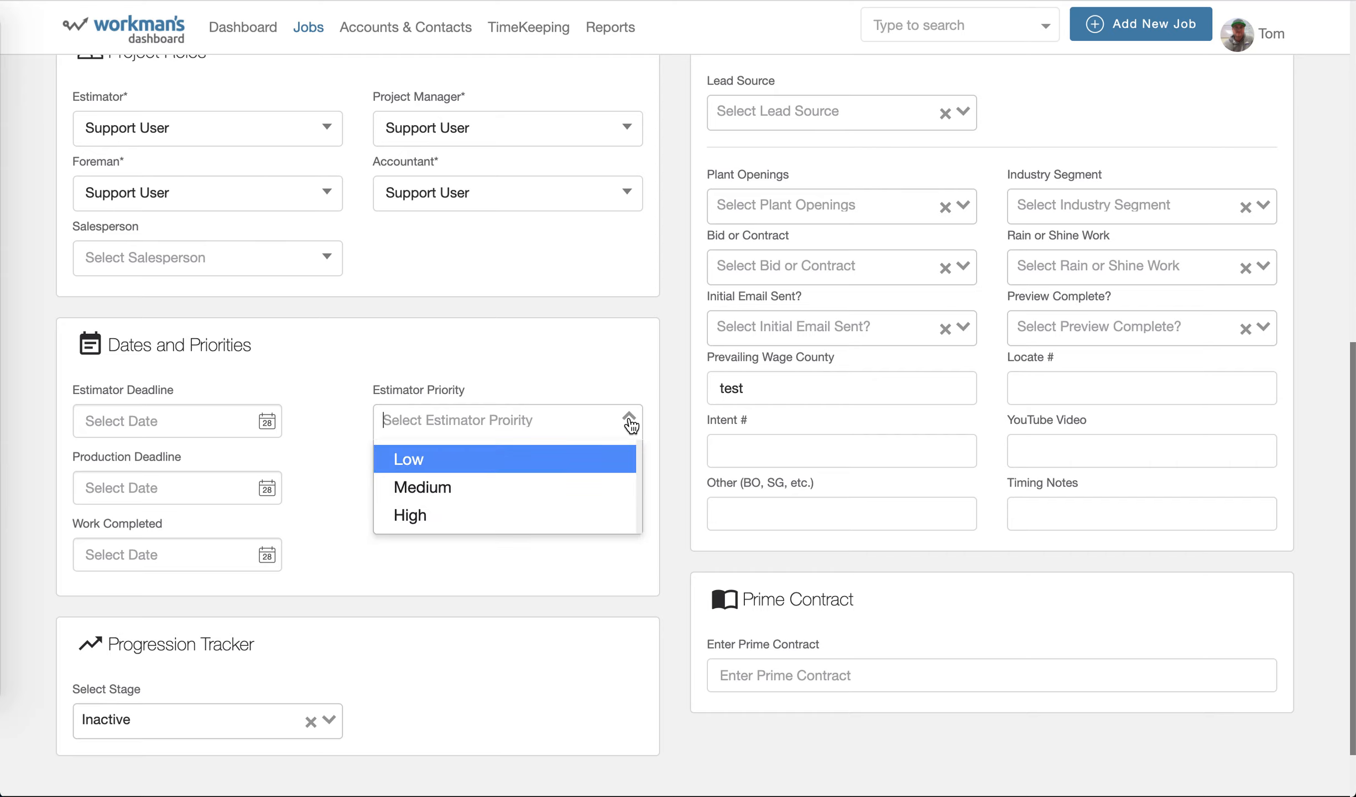
{"action": "left_click", "coordinate": [547, 341]}
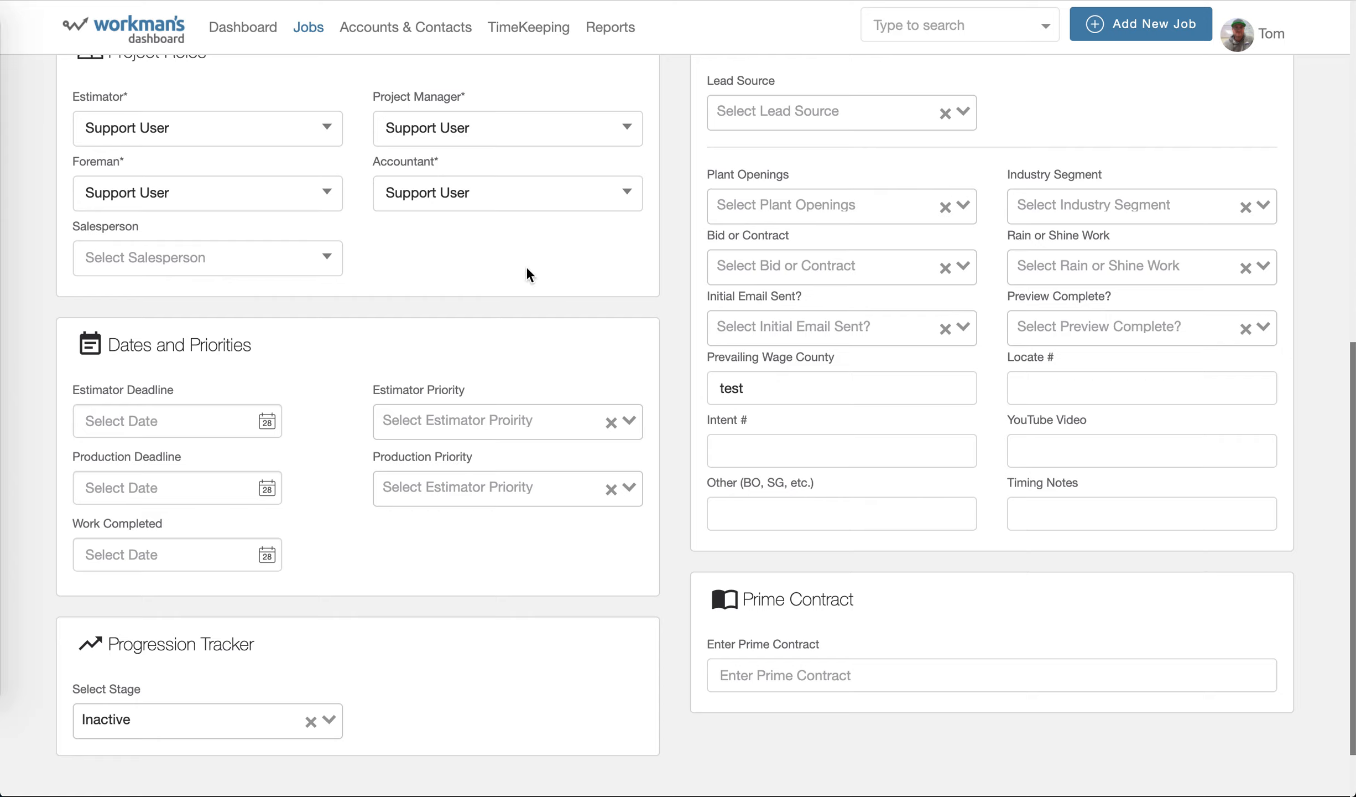
Review the current status options in the job info again and the remaining form sections, without changing anything.
{"action": "scroll", "coordinate": [526, 266], "scroll_direction": "up", "scroll_amount": 3}
{"action": "scroll", "coordinate": [526, 266], "scroll_direction": "up", "scroll_amount": 2}
{"action": "left_click", "coordinate": [627, 173]}
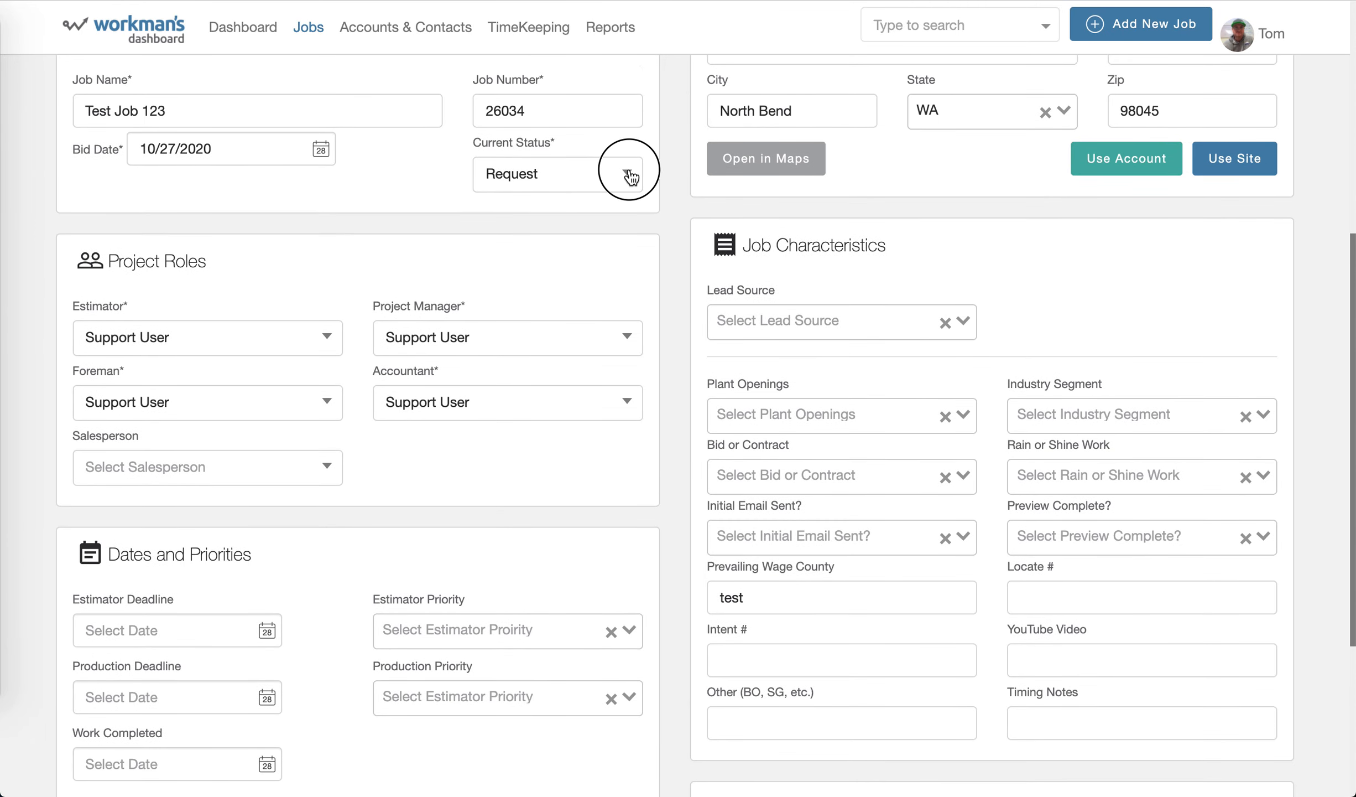
{"action": "left_click", "coordinate": [414, 459]}
{"action": "scroll", "coordinate": [415, 459], "scroll_direction": "down", "scroll_amount": 5}
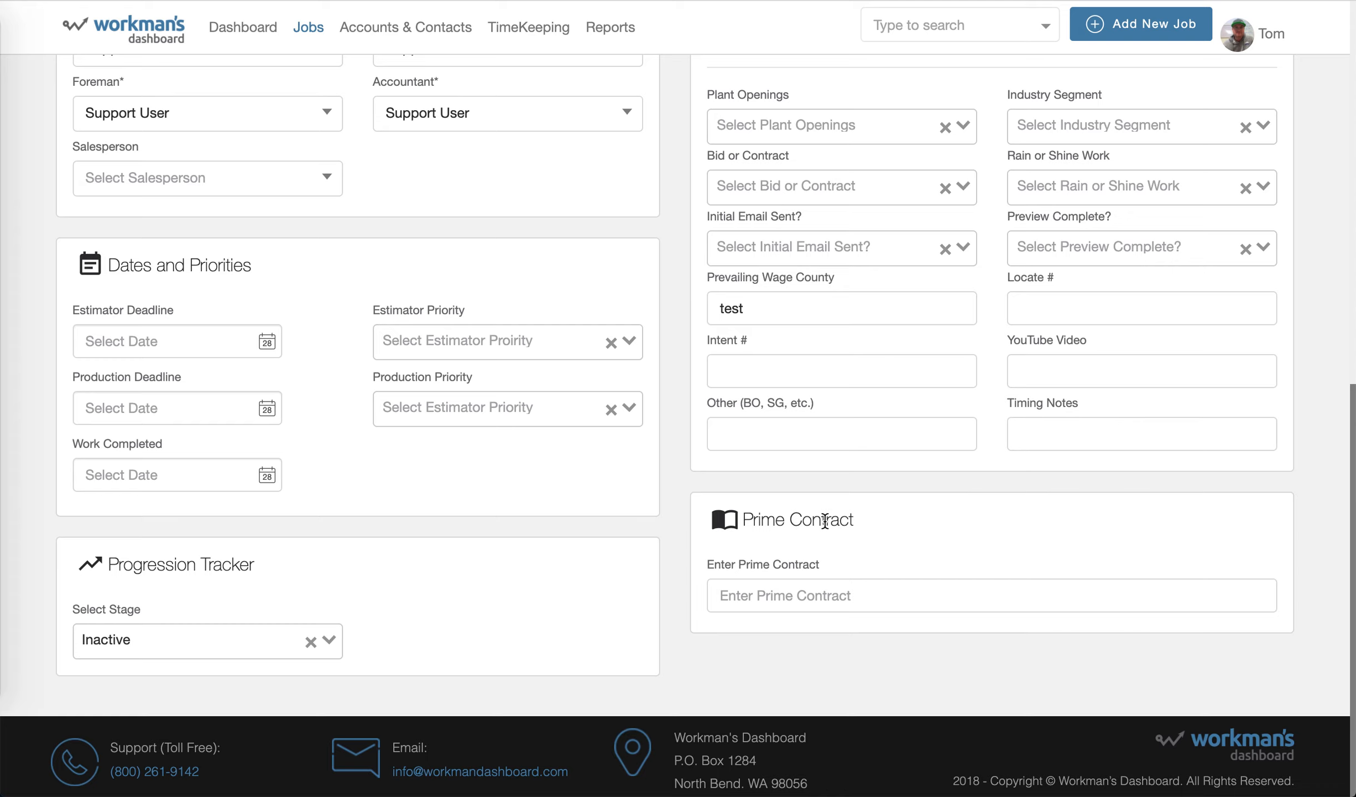
{"action": "scroll", "coordinate": [1063, 501], "scroll_direction": "up", "scroll_amount": 15}
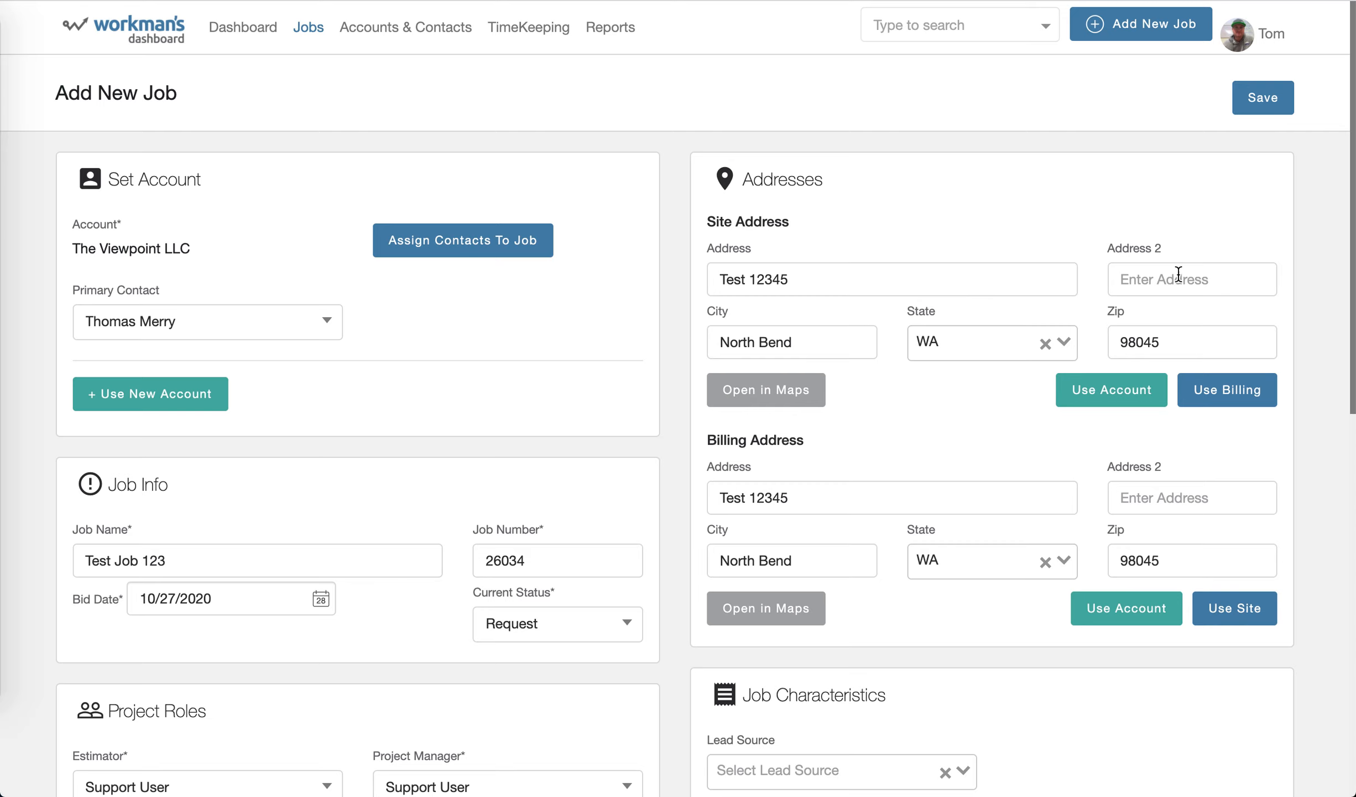
Open the help tips settings in the user profile and save them with Show Help Tips enabled.
{"action": "left_click", "coordinate": [1272, 33]}
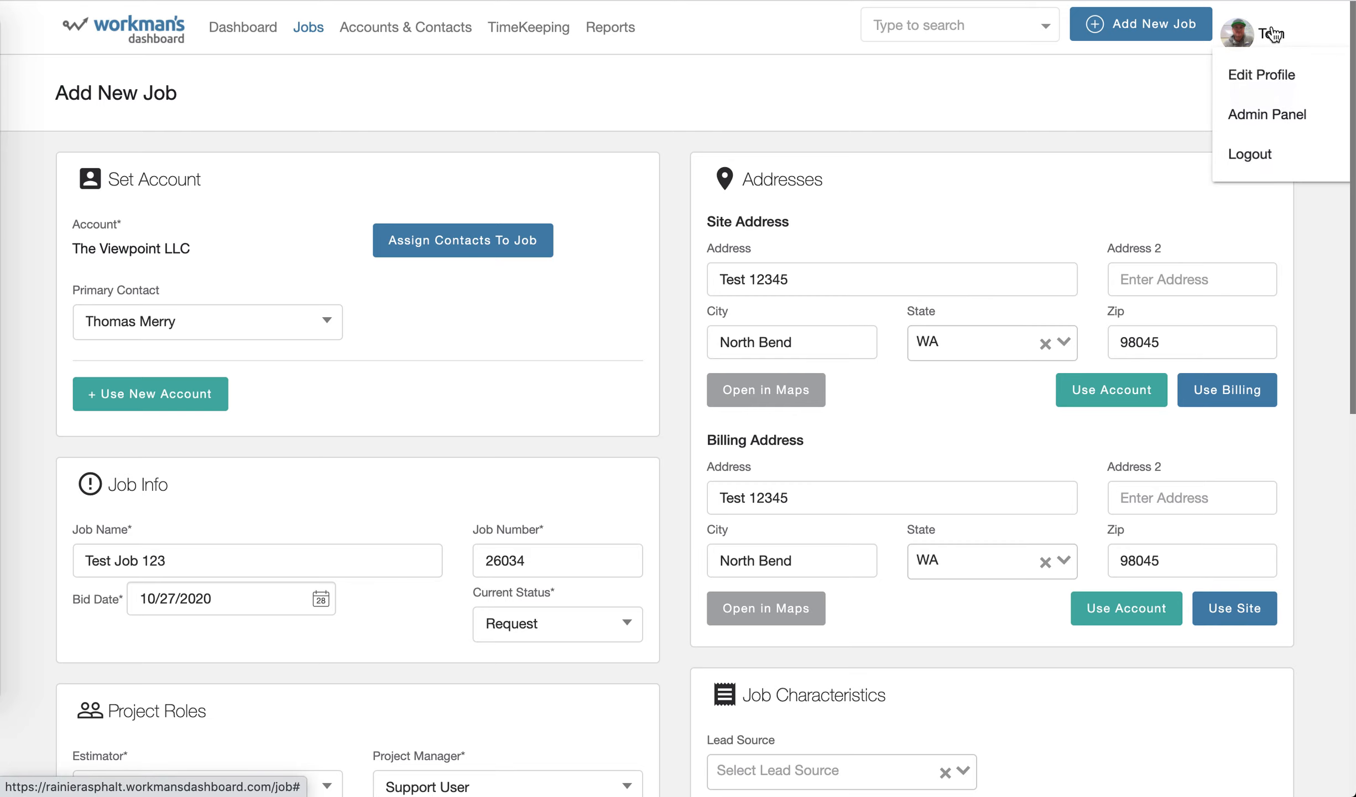
{"action": "left_click", "coordinate": [1259, 74]}
{"action": "left_click", "coordinate": [843, 95]}
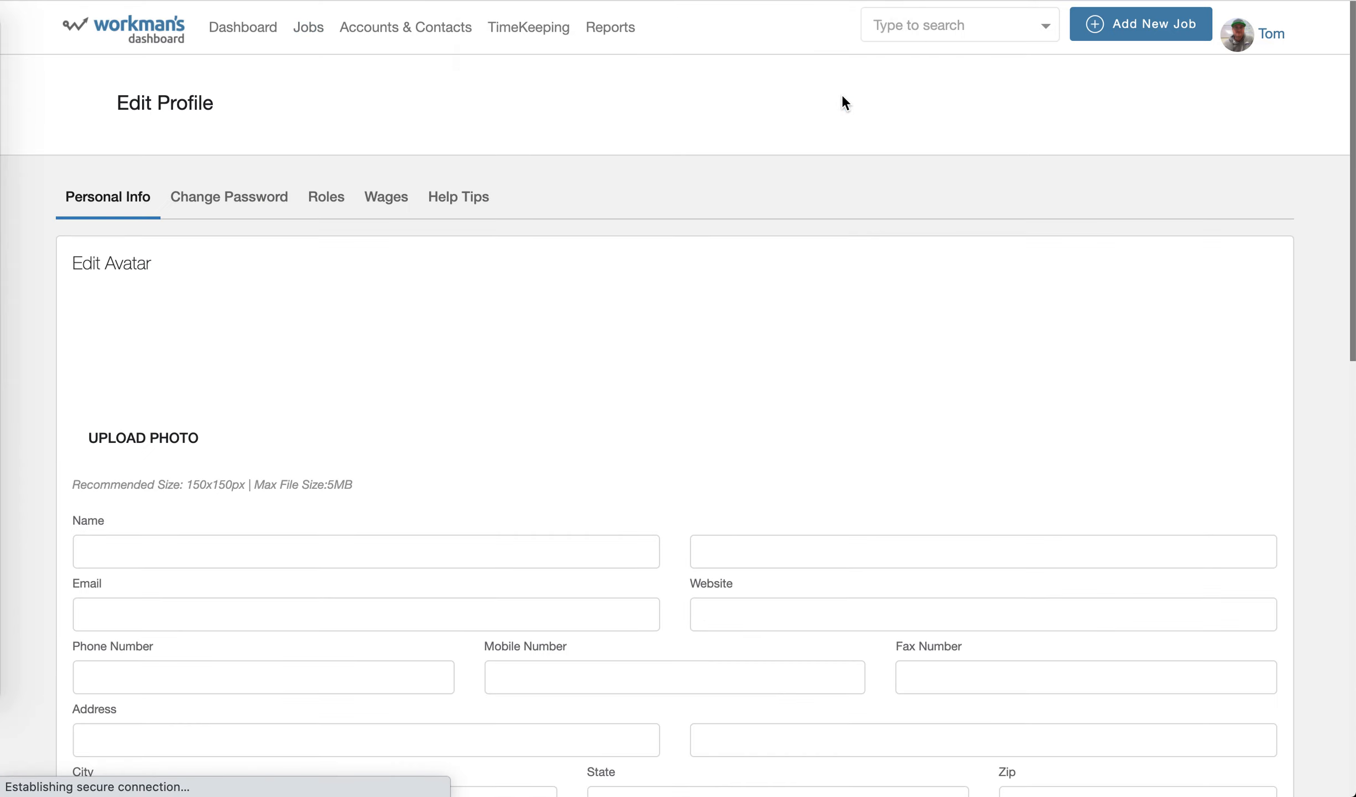
{"action": "left_click", "coordinate": [457, 198]}
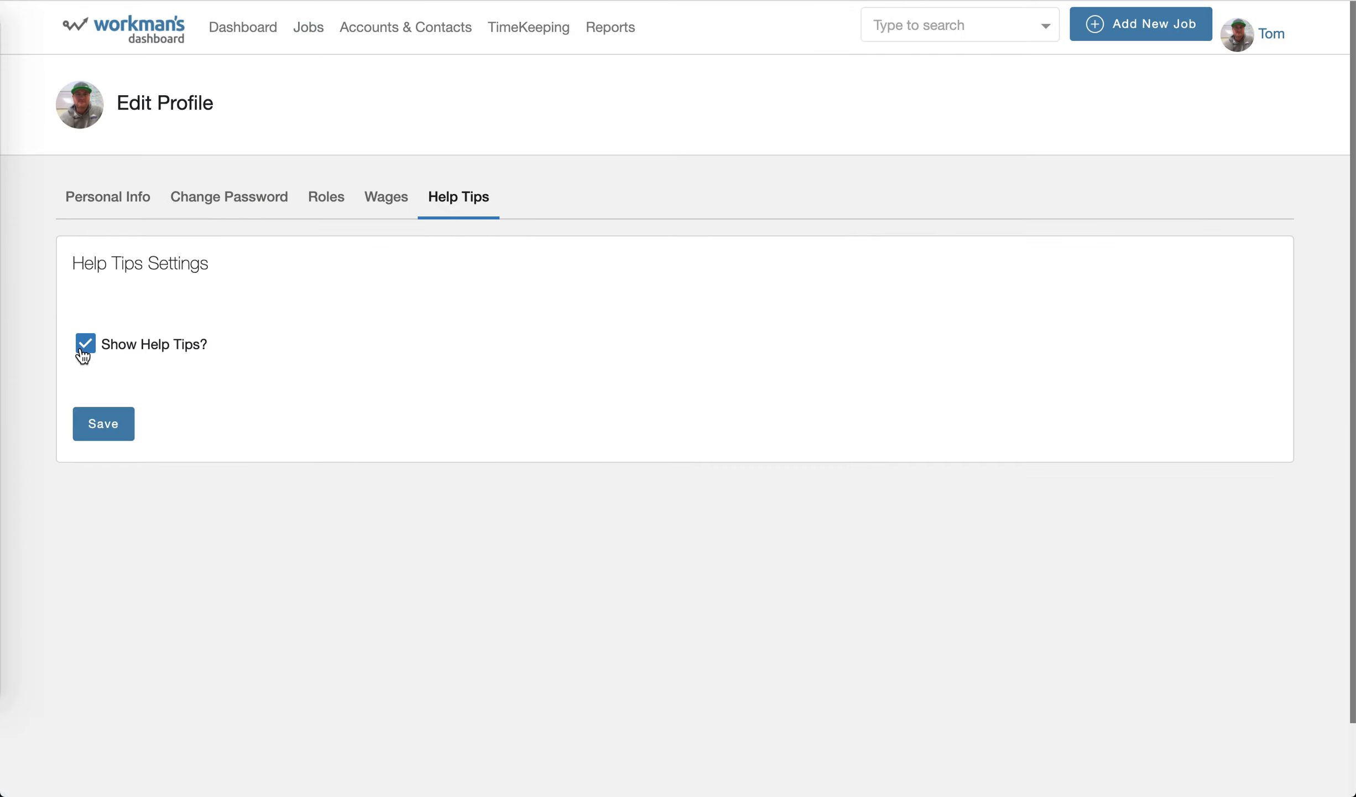
{"action": "left_click", "coordinate": [103, 425]}
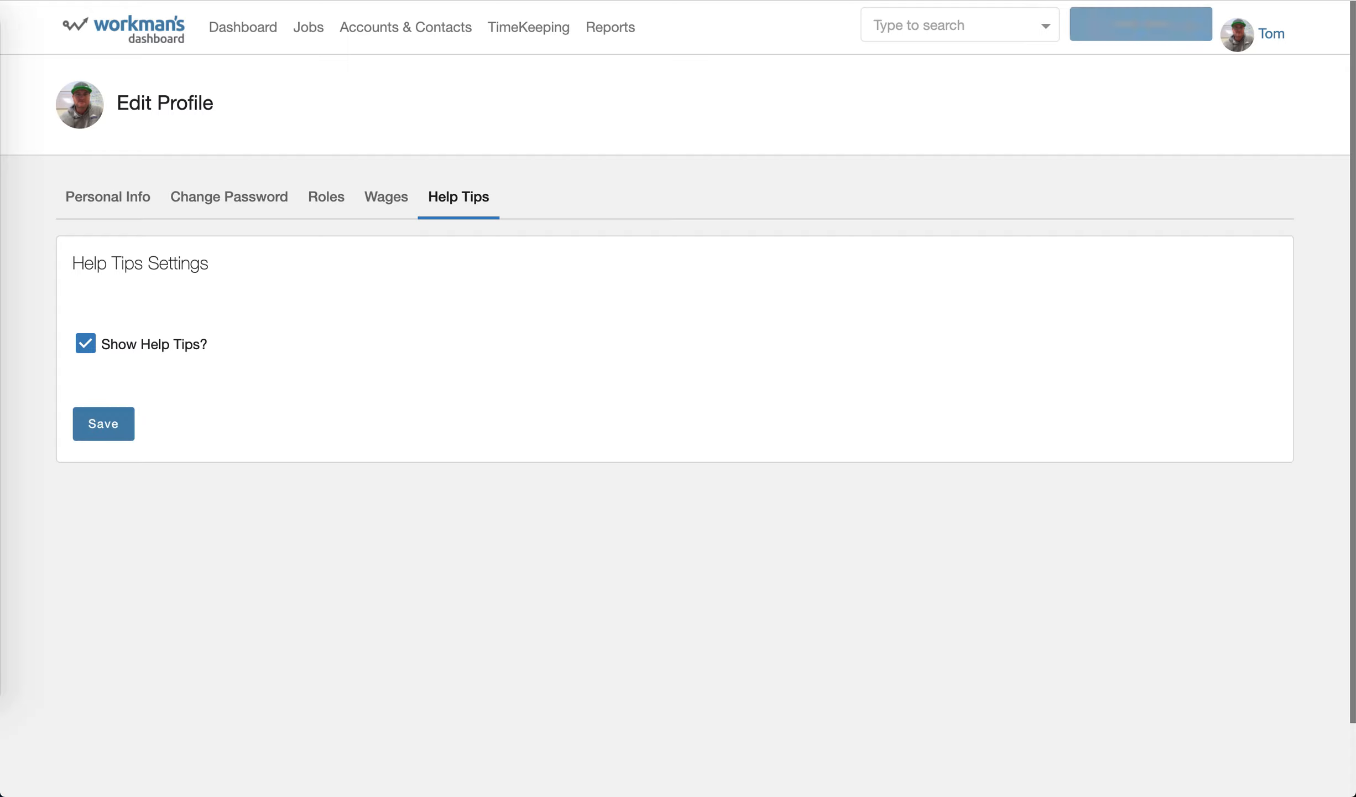